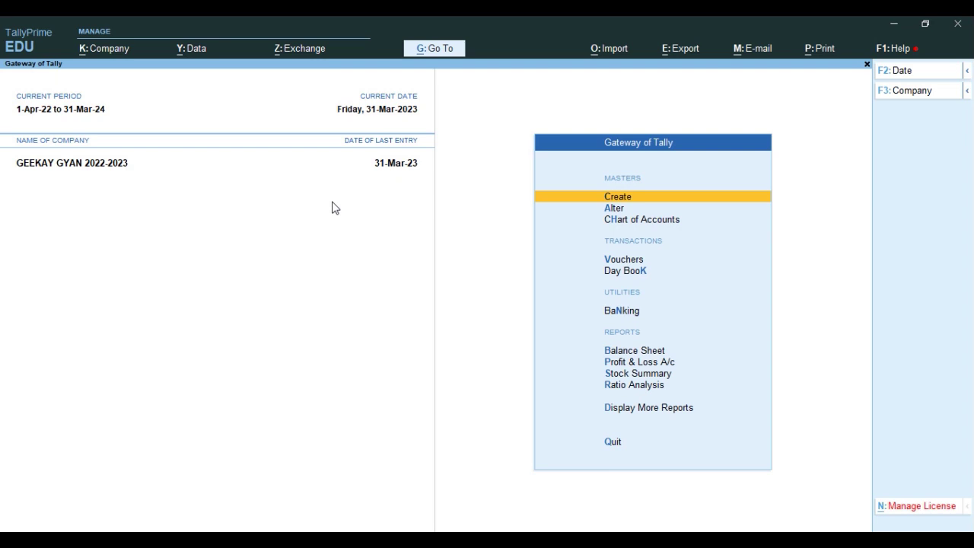
# Step: Start a purchase voucher numbered 030 with supplier invoice number 030, dated 31-Mar-23, for the party Aman & Company
pyautogui.press('Escape')
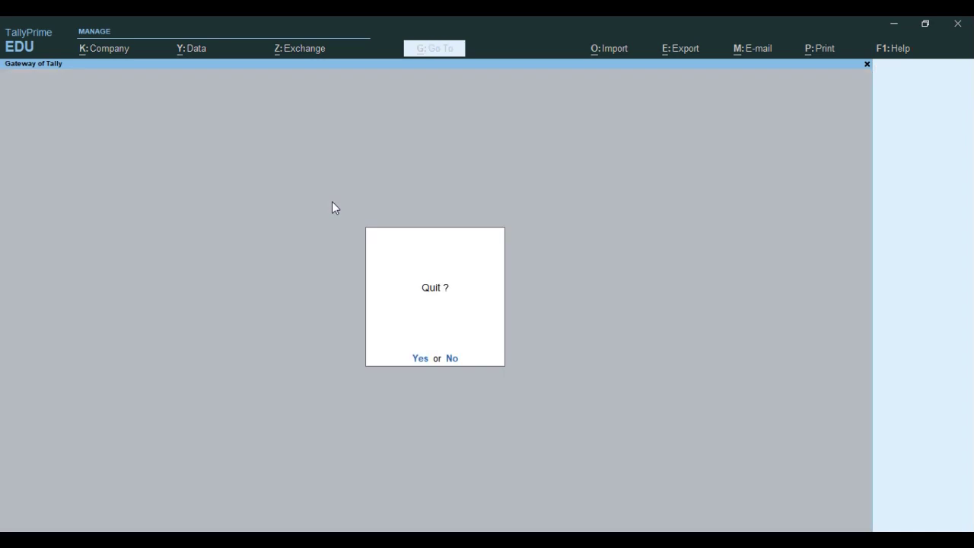
pyautogui.press('n')
pyautogui.press('v')
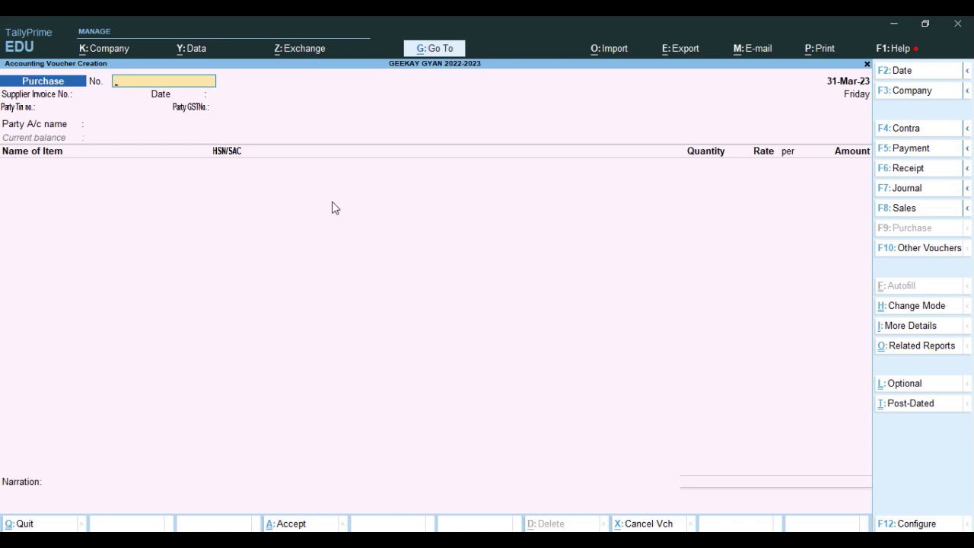
pyautogui.write('030')
pyautogui.press('Return')
pyautogui.write('030')
pyautogui.press('Return')
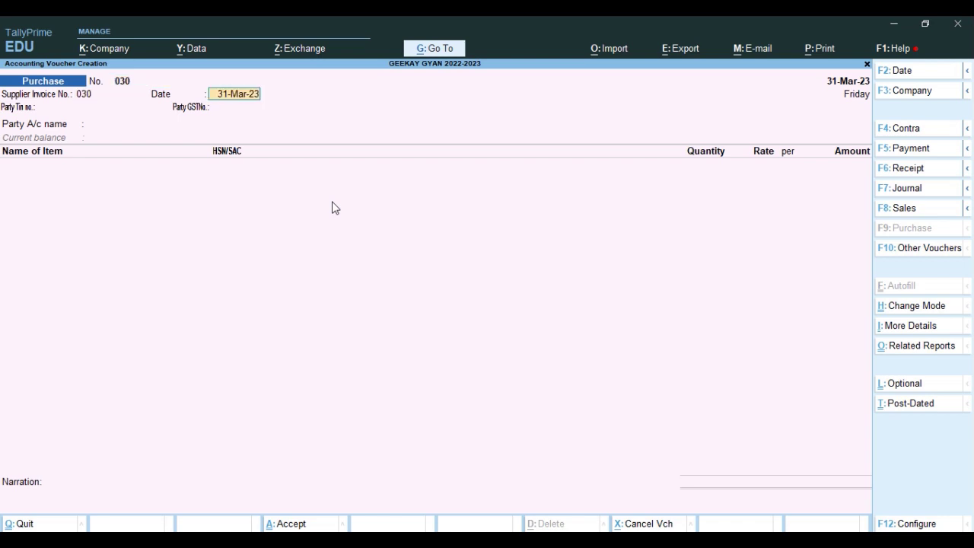
pyautogui.press('Return')
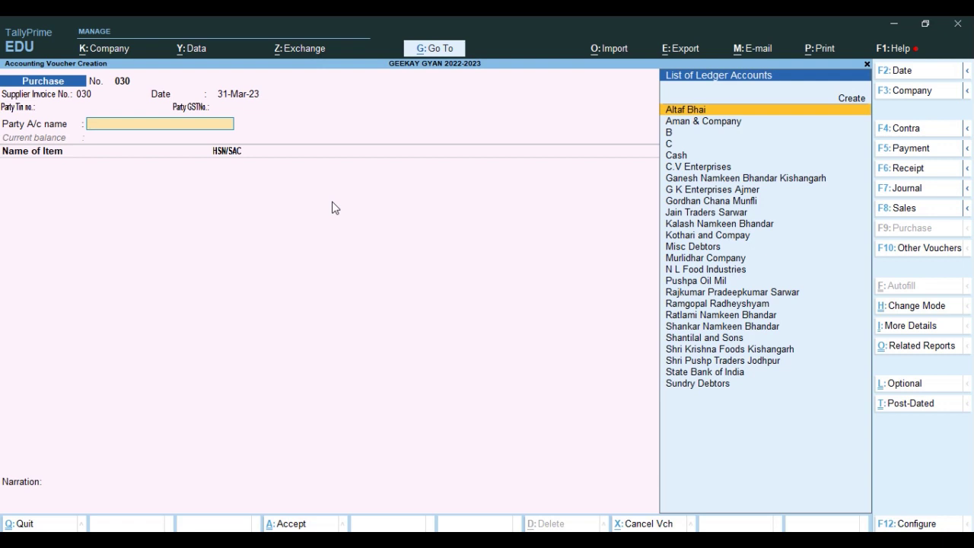
pyautogui.write('Am')
pyautogui.press('Return')
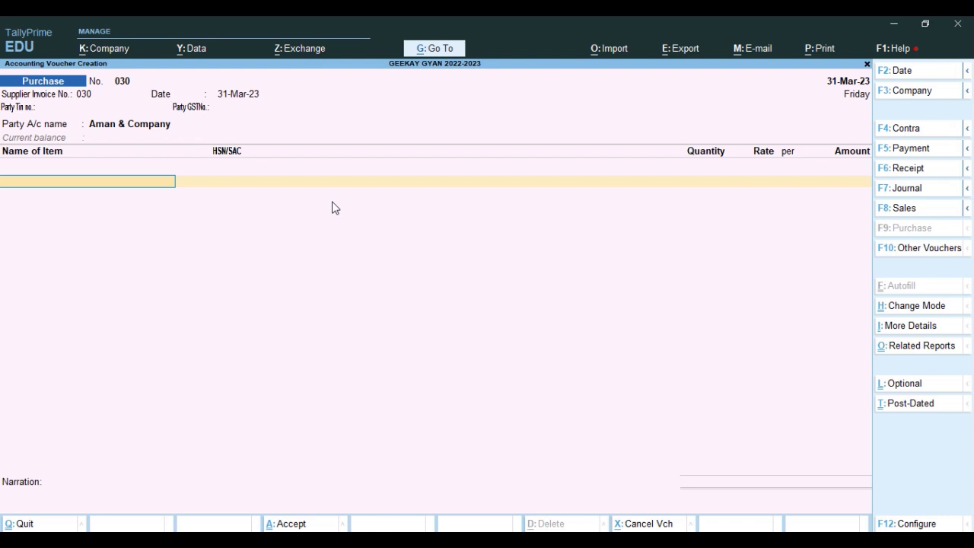
# Step: Add the stock item Methi to the voucher with quantity 50 Kg at a rate of 85 per Kg
pyautogui.write('Meth')
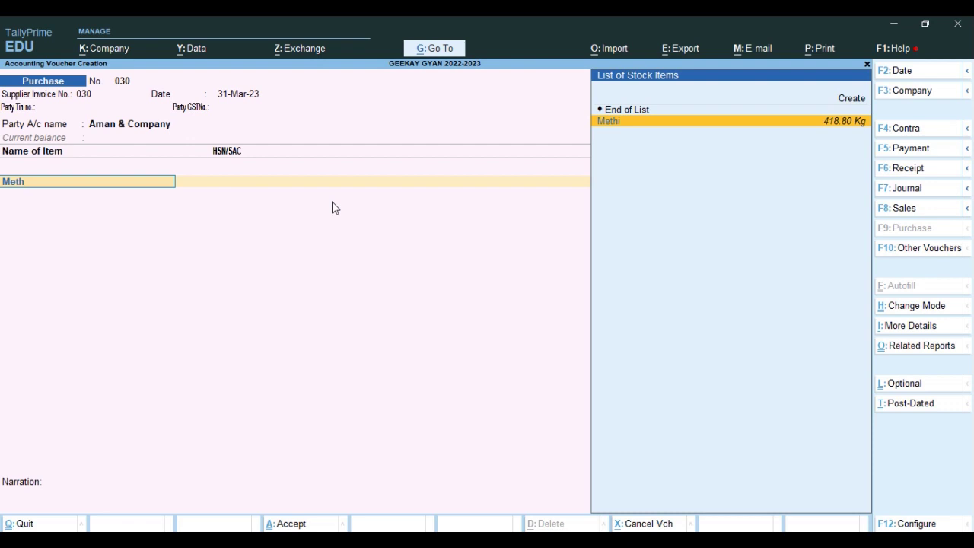
pyautogui.press('Return')
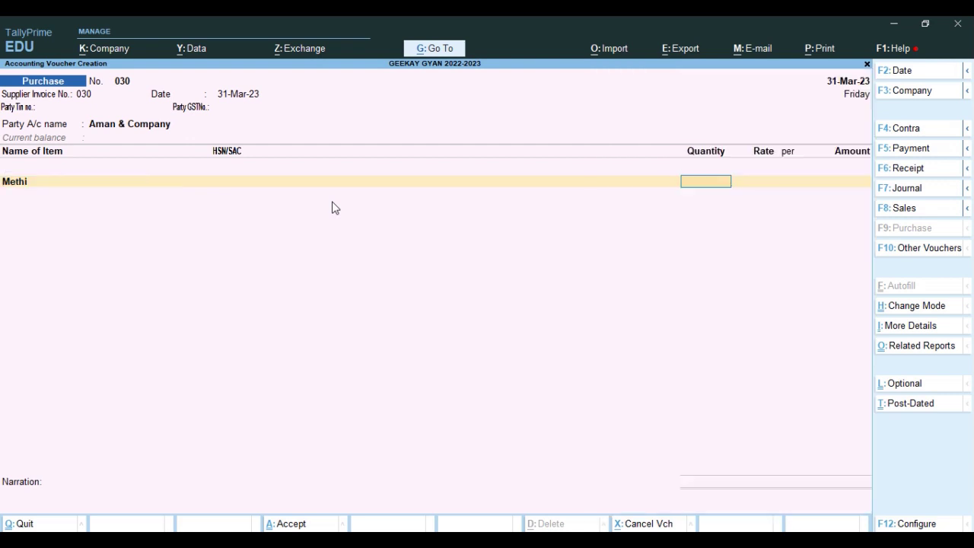
pyautogui.write('50')
pyautogui.press('Return')
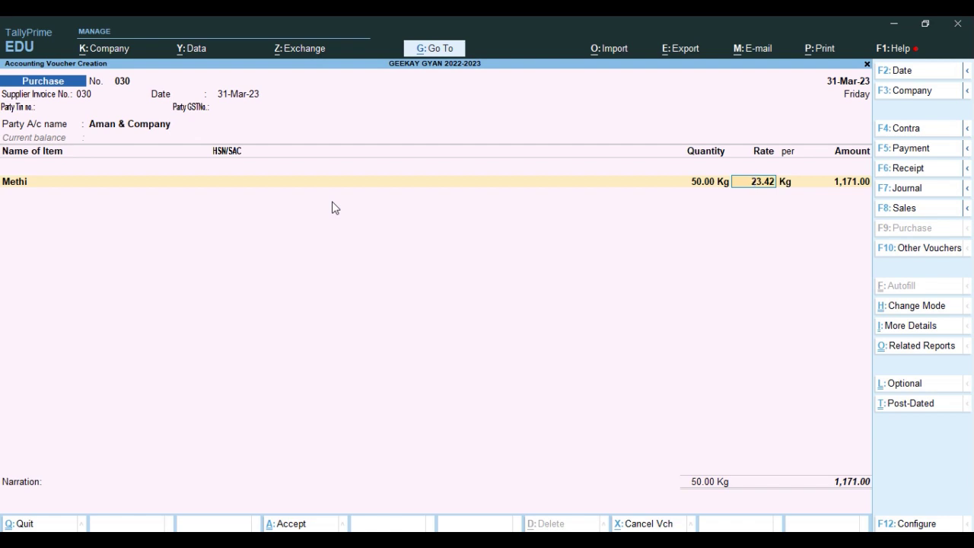
pyautogui.write('85')
pyautogui.press('Return')
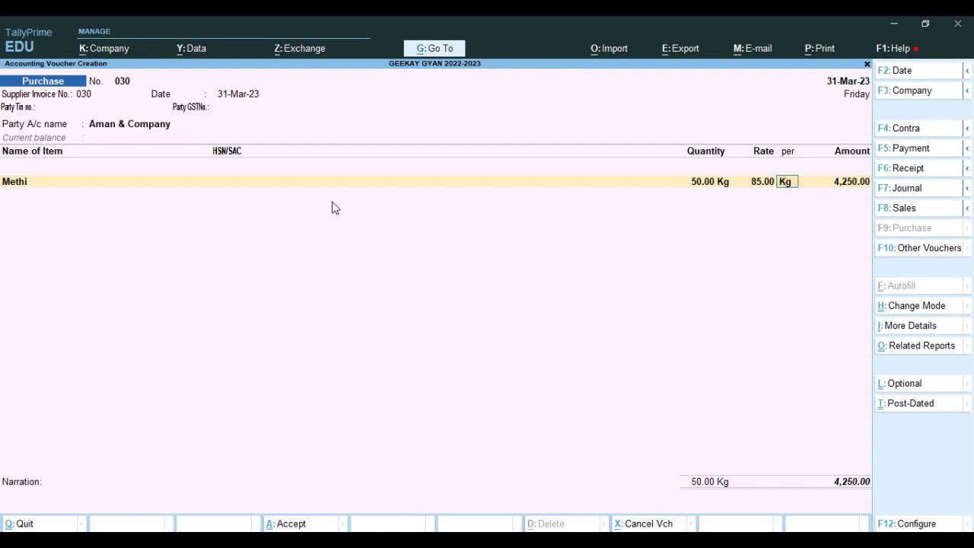
pyautogui.press('Return')
pyautogui.press('Return')
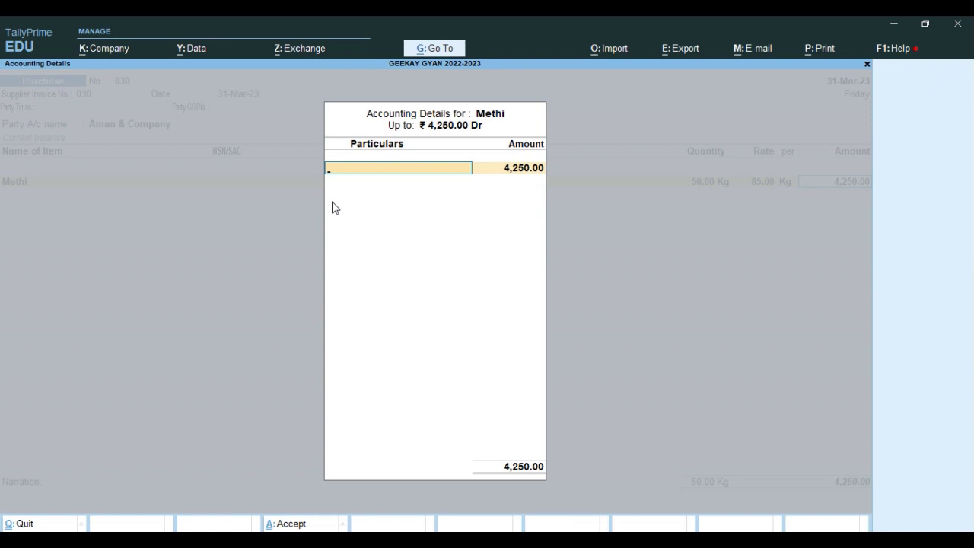
# Step: Select Purchase GST 5% in the Methi accounting details and open that ledger to review its settings
pyautogui.press('Escape')
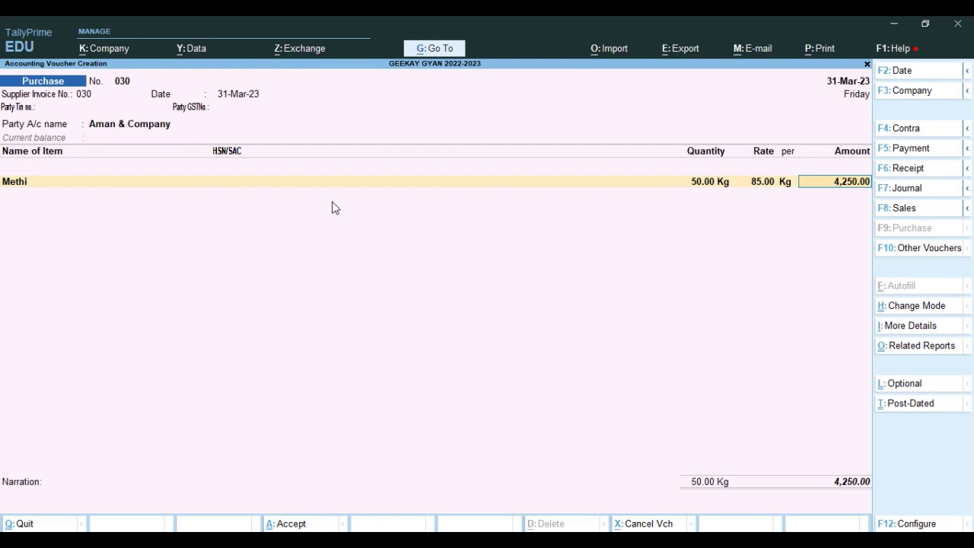
pyautogui.press('Return')
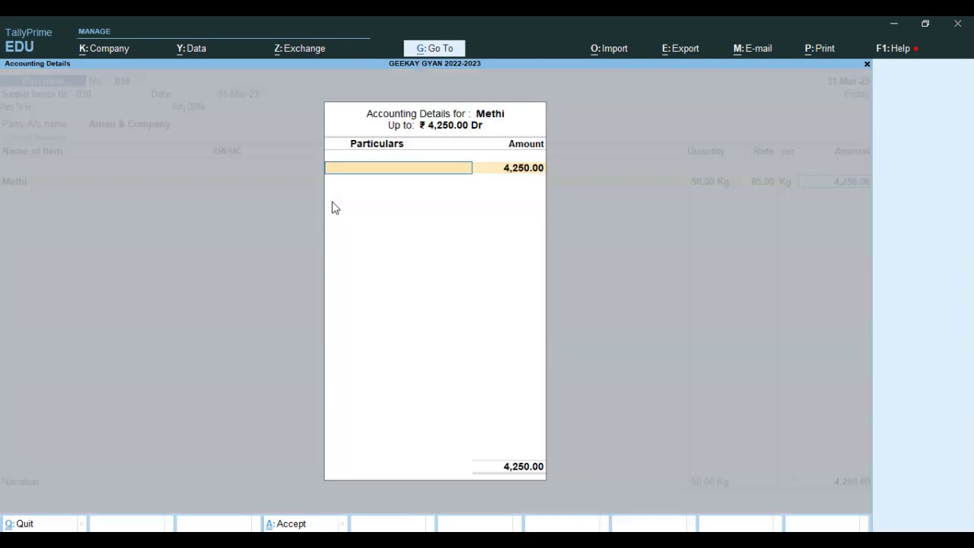
pyautogui.write('Purch')
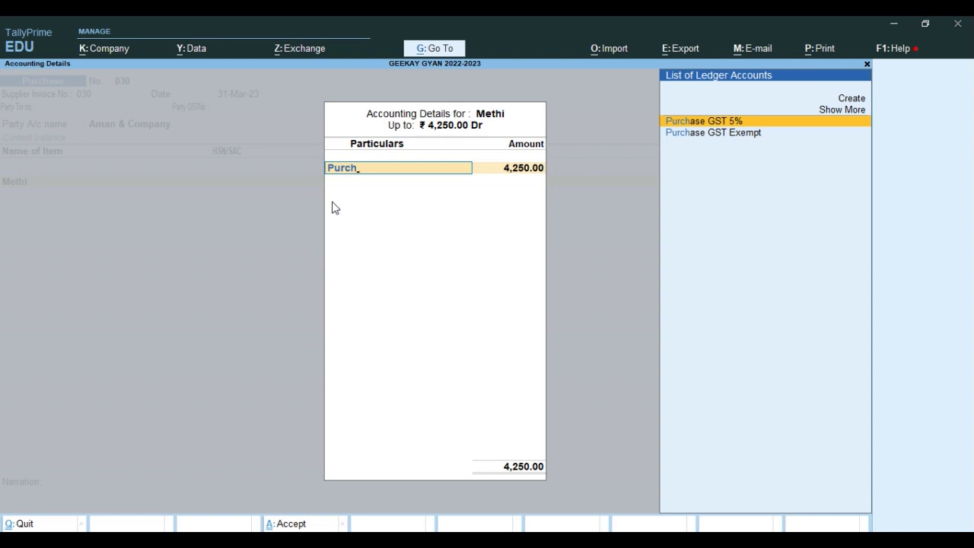
pyautogui.press('Return')
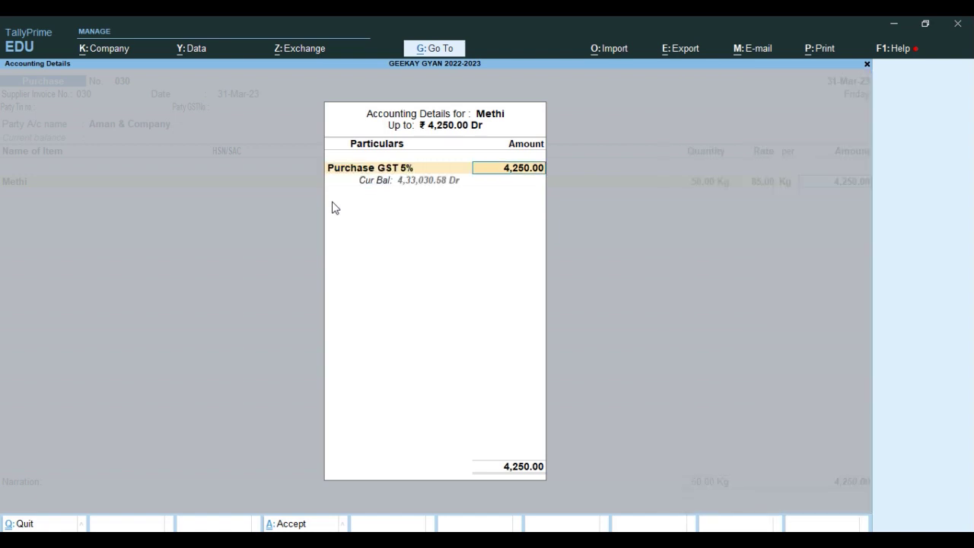
pyautogui.press('BackSpace')
pyautogui.hotkey('ctrl', 'Return')
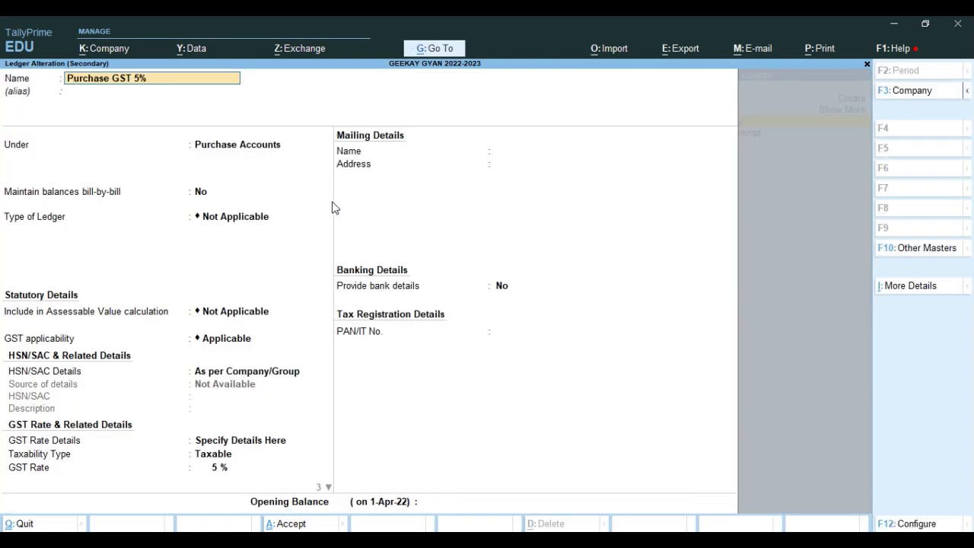
pyautogui.press('Escape')
pyautogui.press('Escape')
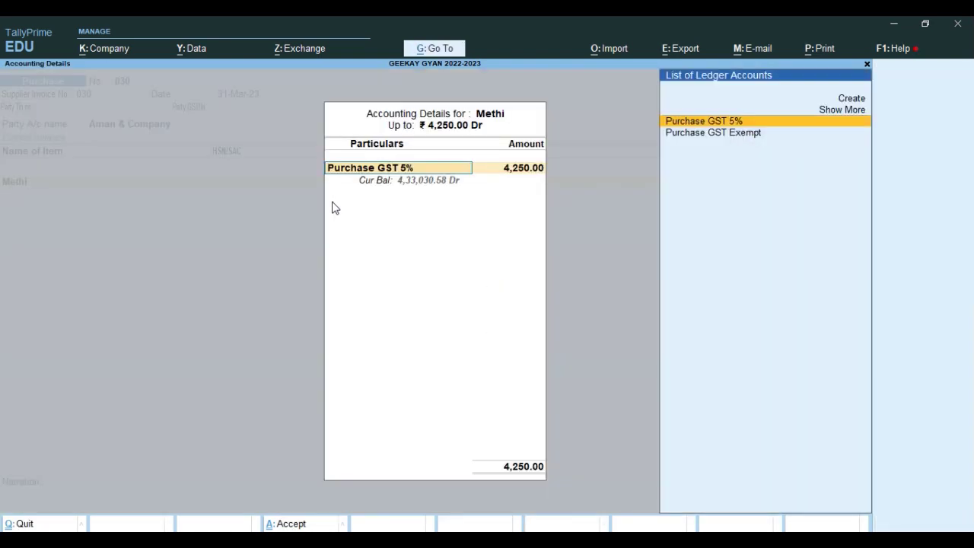
# Step: Create a new ledger named Purchase URD under the Purchase Accounts group from the accounting details
pyautogui.press('Up')
pyautogui.press('Up')
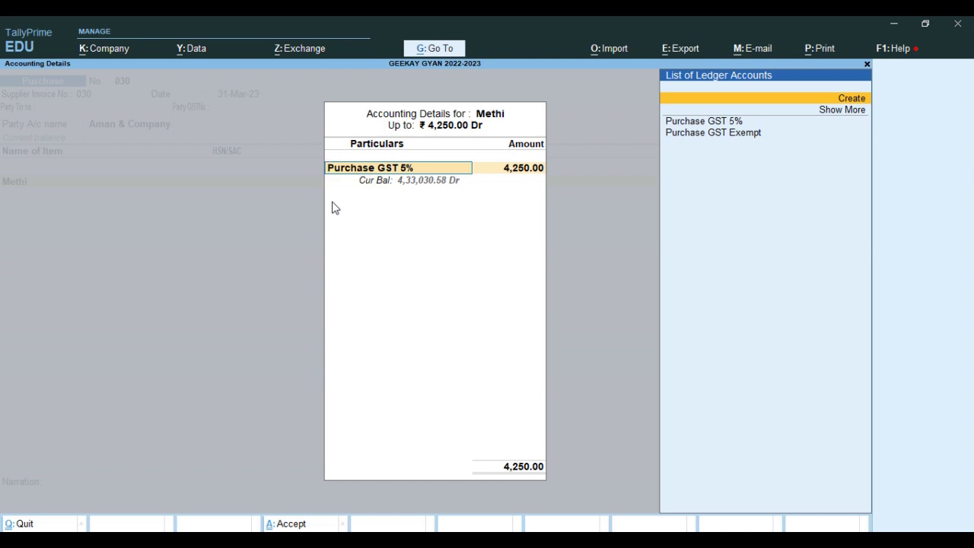
pyautogui.press('Return')
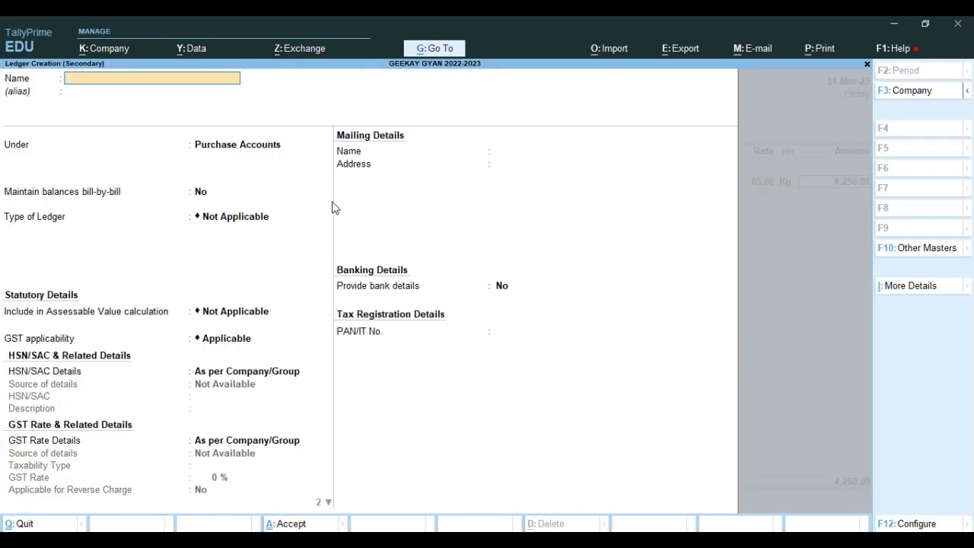
pyautogui.write('Purchase U')
pyautogui.press('Return')
pyautogui.press('Return')
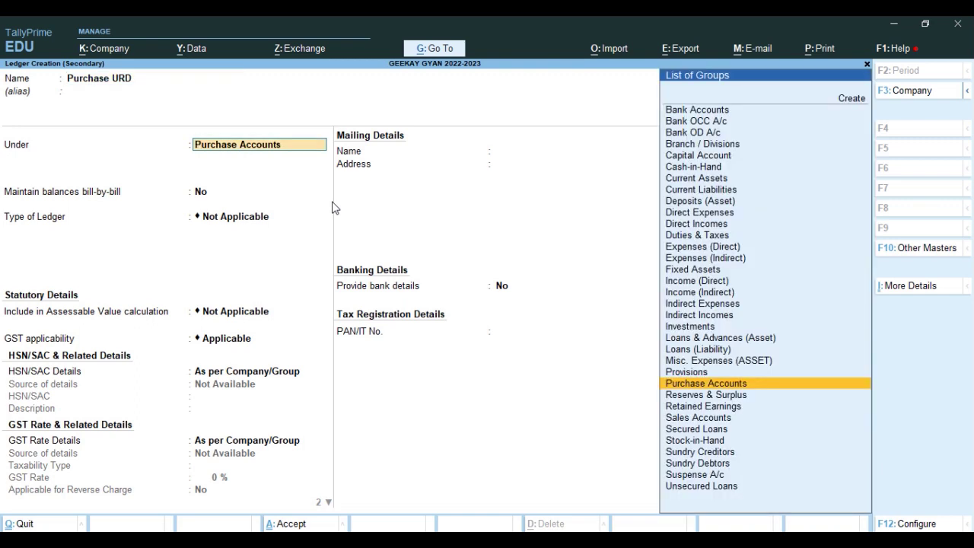
pyautogui.press('Return')
pyautogui.press('Return')
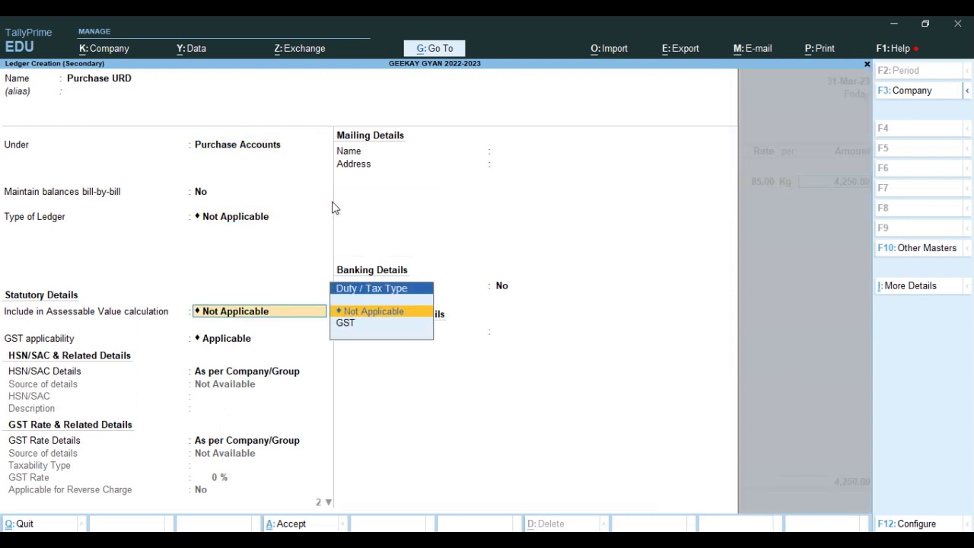
# Step: Keep assessable value inclusion as Not Applicable, GST applicability as Applicable and HSN/SAC details as per Company/Group
pyautogui.press('BackSpace')
pyautogui.press('Return')
pyautogui.press('Return')
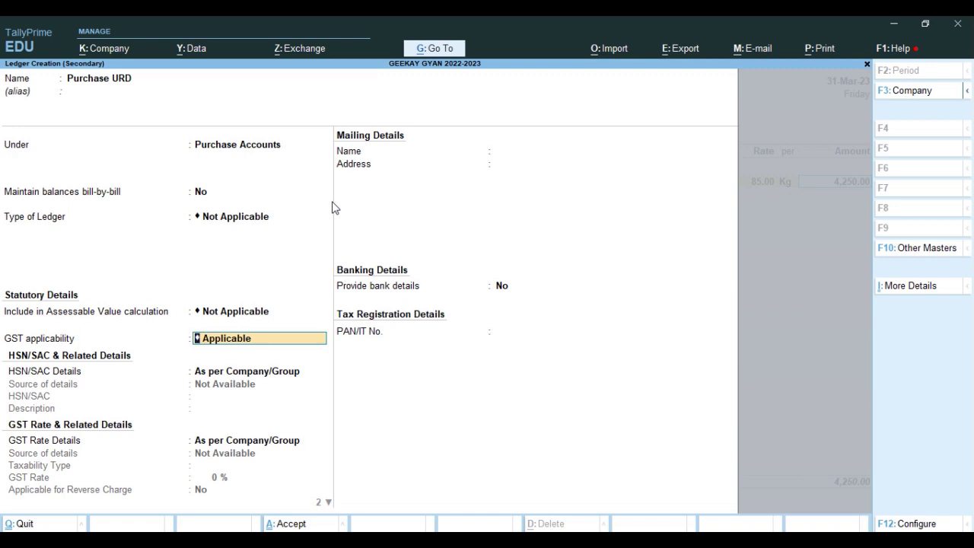
pyautogui.press('Return')
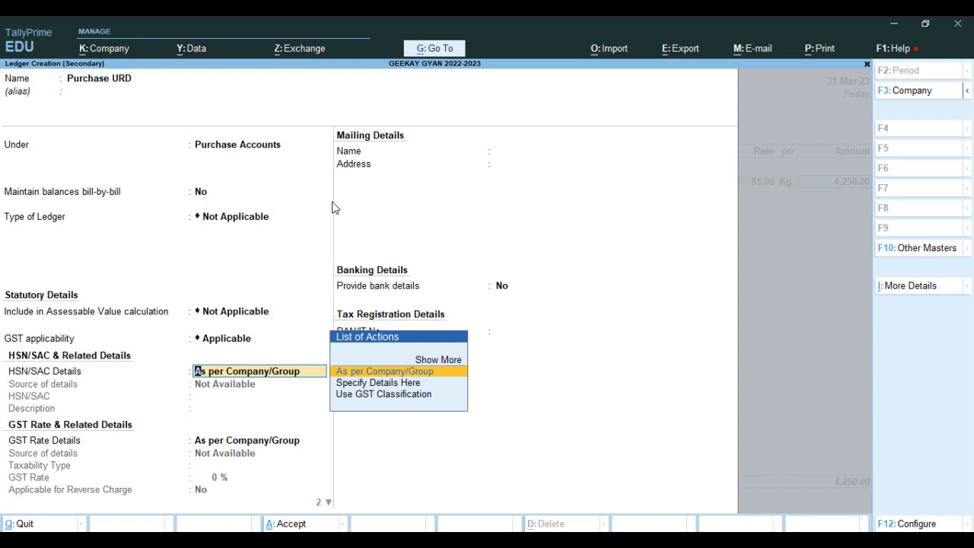
pyautogui.press('Return')
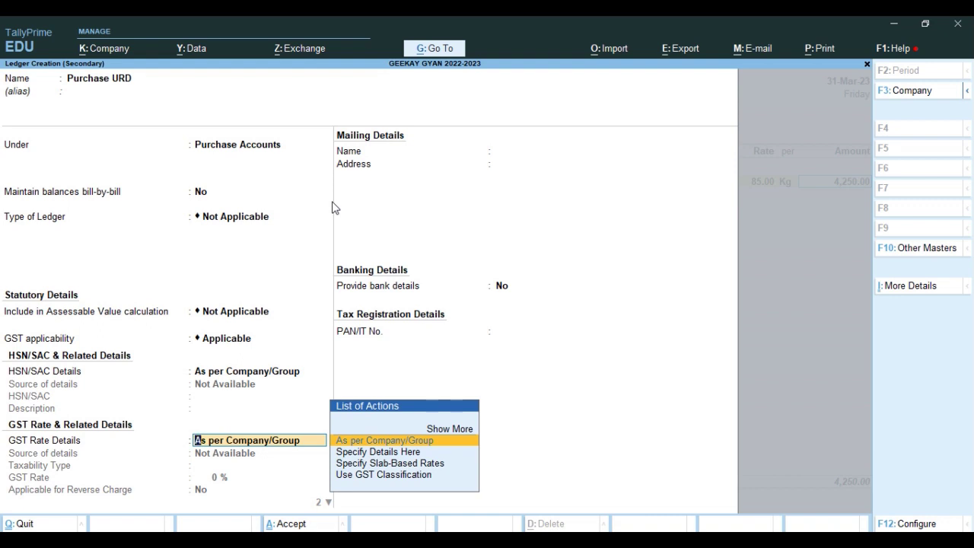
# Step: Specify the Purchase URD ledger's GST rate details here, with taxability type Taxable and a 5% GST rate
pyautogui.press('Down')
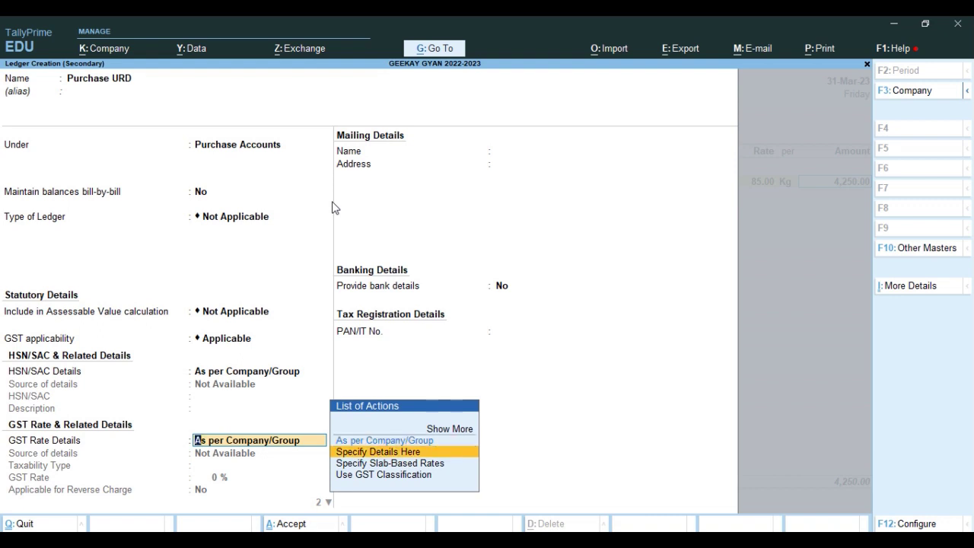
pyautogui.press('Return')
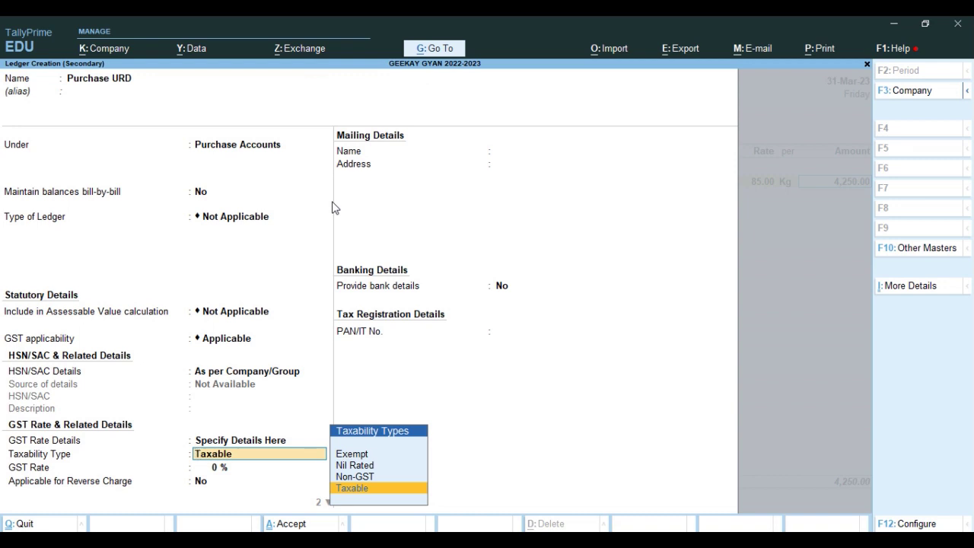
pyautogui.press('Return')
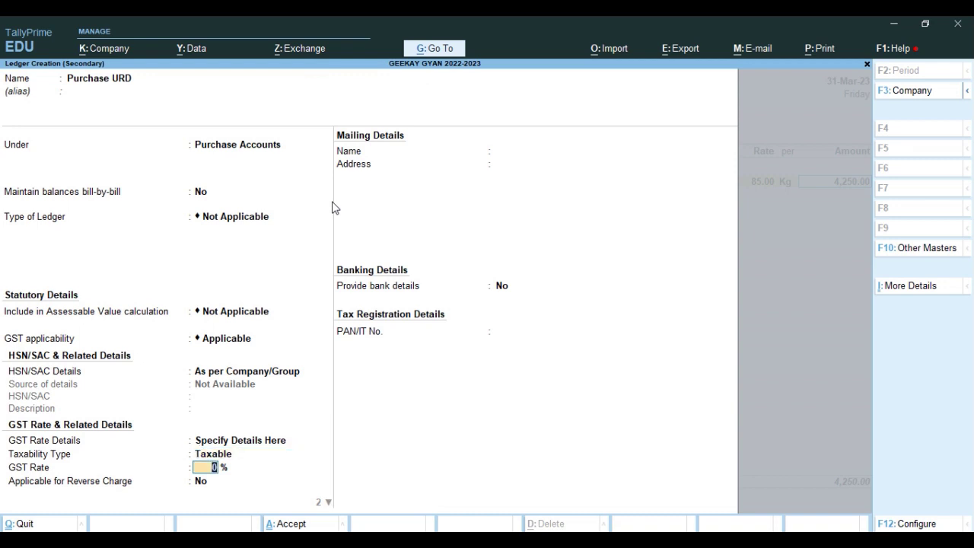
pyautogui.write('5')
pyautogui.press('Return')
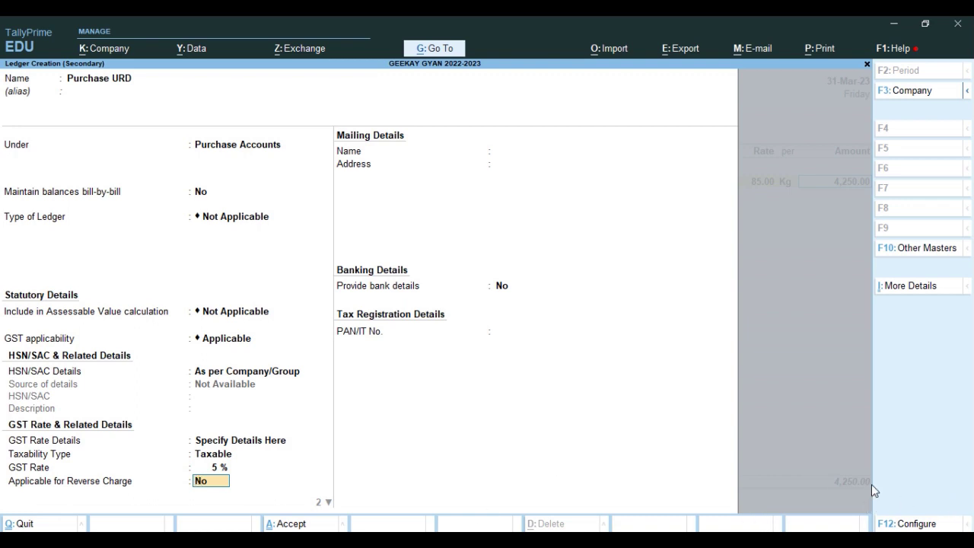
# Step: Review the ledger configuration options through the tax and GST details, and return to the Purchase URD ledger
pyautogui.press('F12')
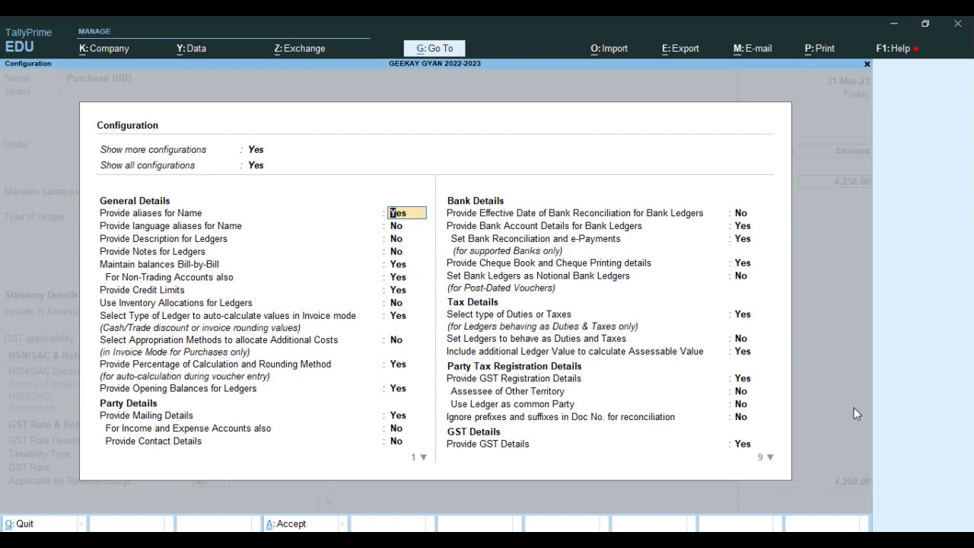
pyautogui.press('Down')
pyautogui.press('Down')
pyautogui.press('Down')
pyautogui.press('Down')
pyautogui.press('Down')
pyautogui.press('Down')
pyautogui.press('Down')
pyautogui.press('Down')
pyautogui.press('Down')
pyautogui.press('Down')
pyautogui.press('Down')
pyautogui.press('Down')
pyautogui.press('Down')
pyautogui.press('Down')
pyautogui.press('Down')
pyautogui.click(741, 351)
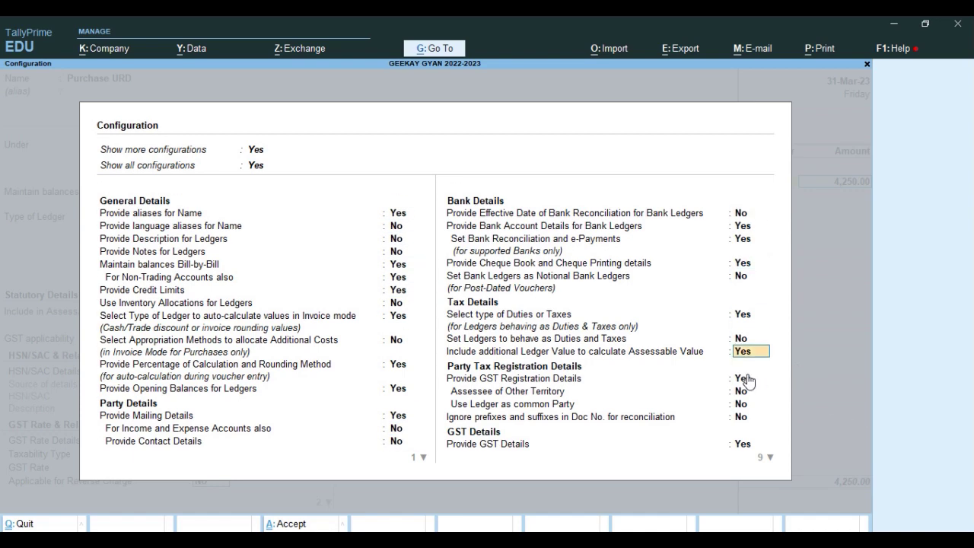
pyautogui.press('Return')
pyautogui.press('Return')
pyautogui.press('Return')
pyautogui.press('Return')
pyautogui.press('Return')
pyautogui.press('Return')
pyautogui.press('Return')
pyautogui.press('Return')
pyautogui.press('Return')
pyautogui.press('Return')
pyautogui.press('Return')
pyautogui.press('Return')
pyautogui.press('Return')
pyautogui.press('Return')
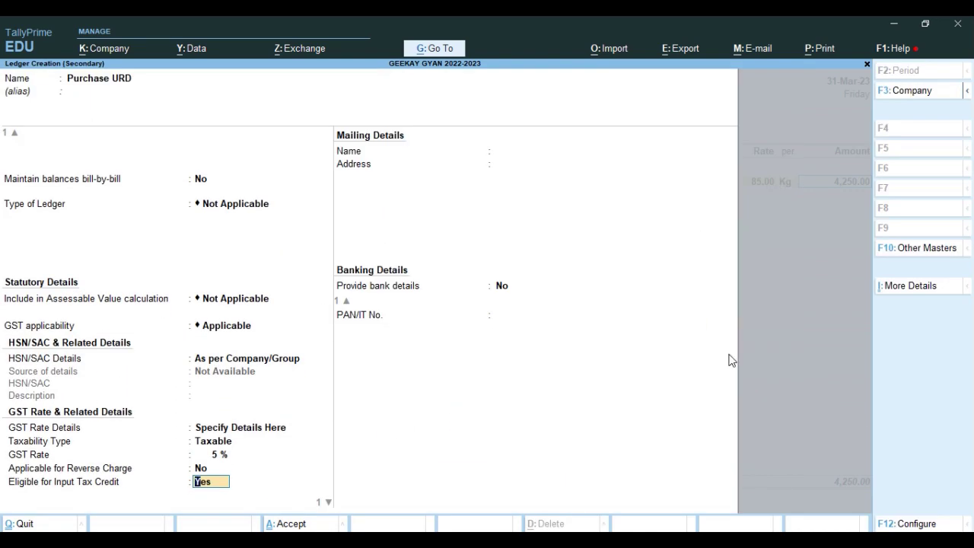
# Step: Set Applicable for Reverse Charge to Yes for the Purchase URD ledger
pyautogui.press('Up')
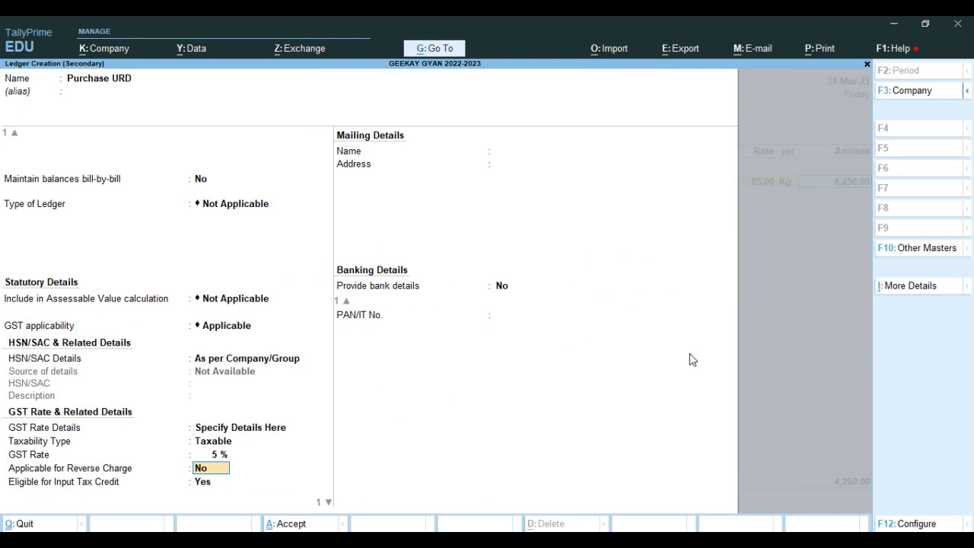
pyautogui.press('y')
pyautogui.press('Up')
# Step: Review the general, party, bank and tax registration options in the ledger configuration
pyautogui.press('F12')
pyautogui.press('Return')
pyautogui.press('Return')
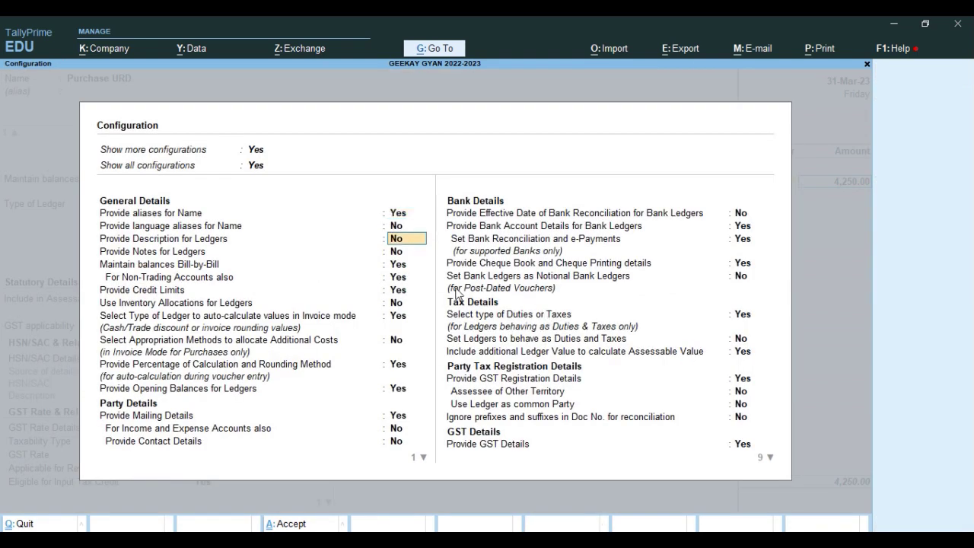
pyautogui.press('Return')
pyautogui.press('Return')
pyautogui.press('Return')
pyautogui.press('Return')
pyautogui.press('Return')
pyautogui.press('Return')
pyautogui.press('Return')
pyautogui.press('Return')
pyautogui.press('Return')
pyautogui.press('Return')
pyautogui.press('Return')
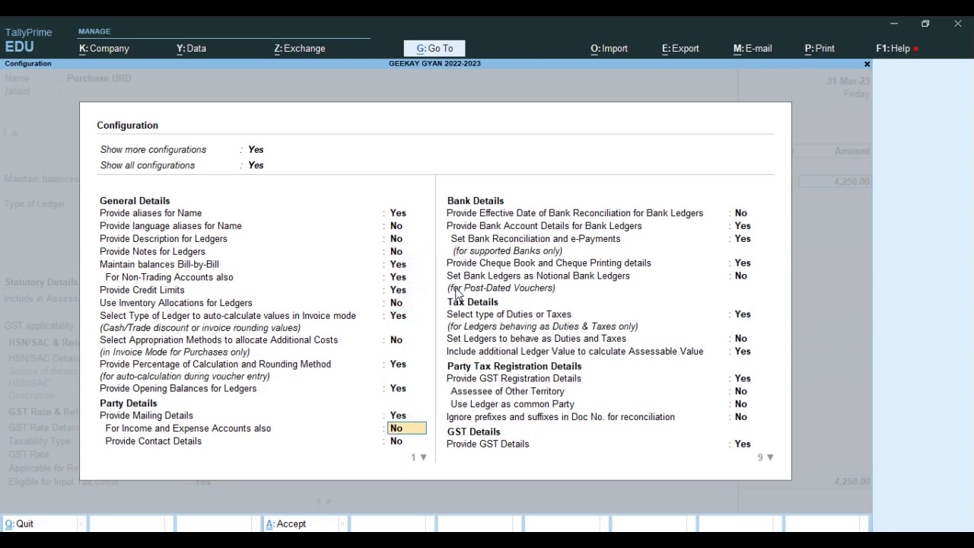
pyautogui.press('Return')
pyautogui.press('Return')
pyautogui.press('Return')
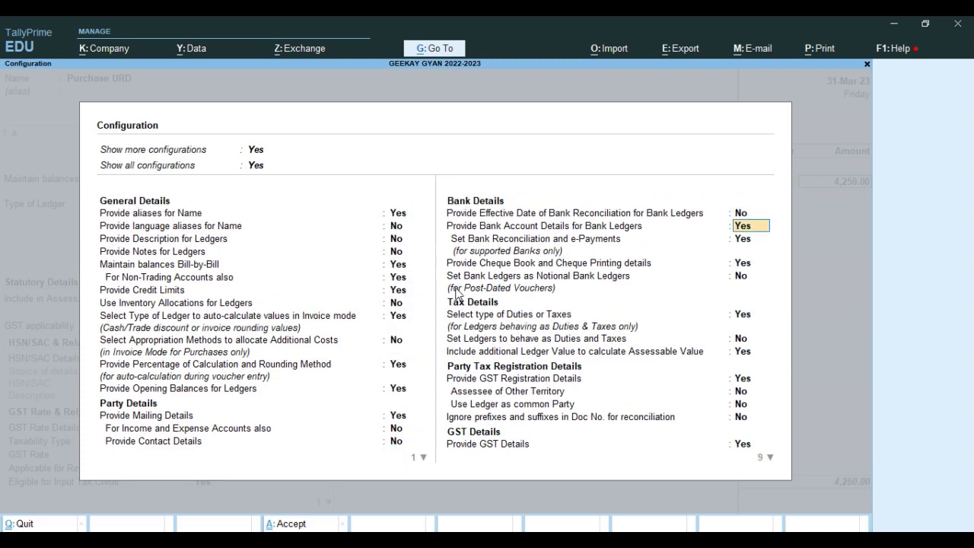
pyautogui.press('Return')
pyautogui.press('Return')
pyautogui.press('Return')
pyautogui.press('Return')
pyautogui.press('Return')
pyautogui.press('Return')
pyautogui.press('Return')
pyautogui.press('Return')
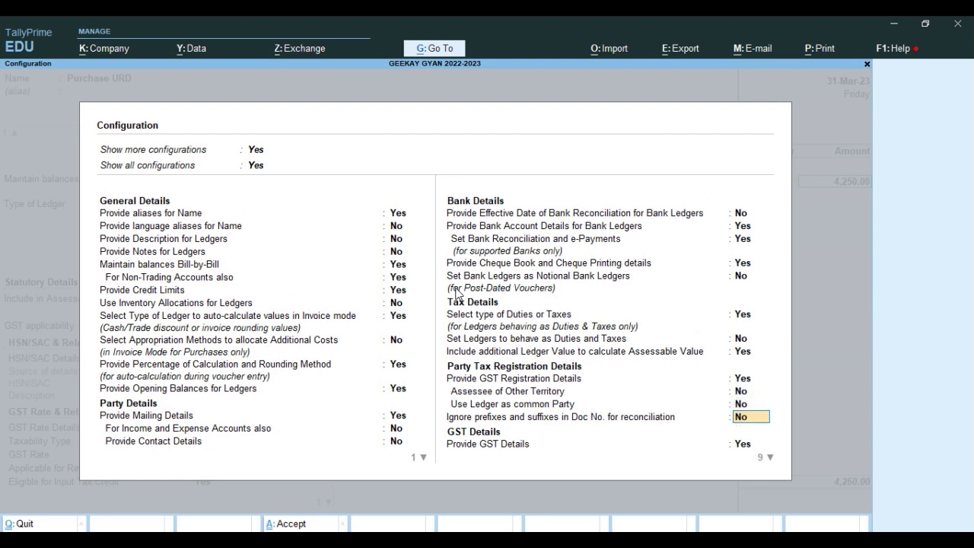
# Step: Examine the configuration's GST options through reverse charge calculation and input tax credit eligibility, and return to the Purchase URD ledger
pyautogui.press('Return')
pyautogui.press('Return')
pyautogui.press('Return')
pyautogui.press('Return')
pyautogui.press('Return')
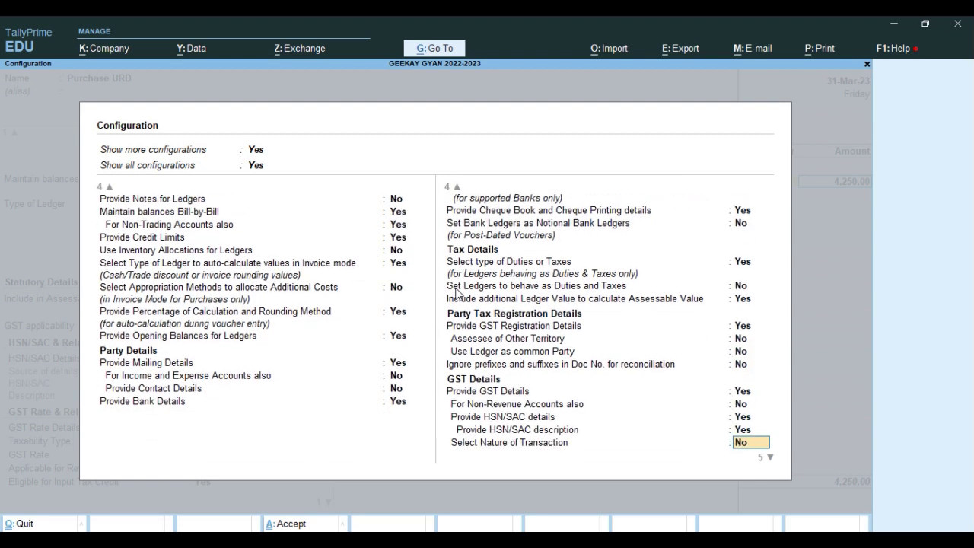
pyautogui.press('Return')
pyautogui.press('Return')
pyautogui.press('Return')
pyautogui.press('Return')
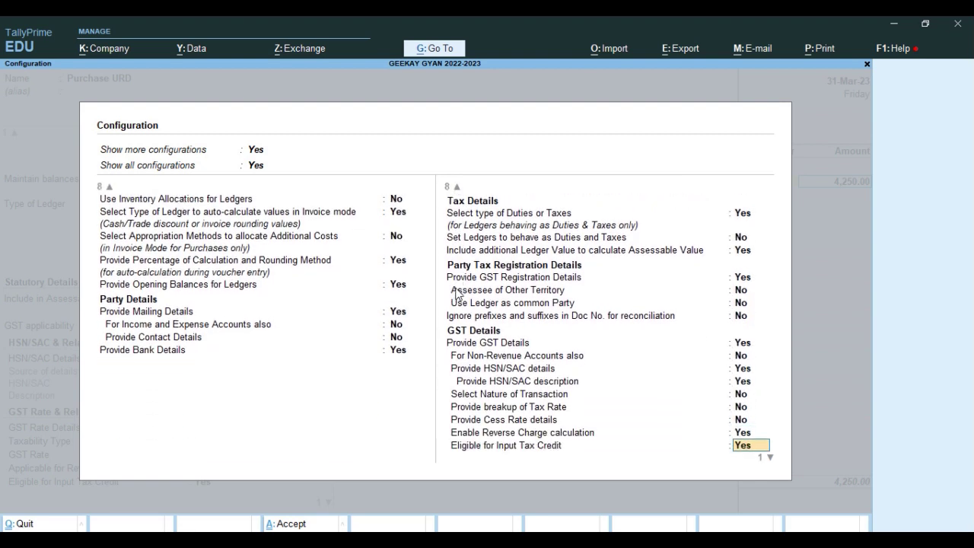
pyautogui.press('Up')
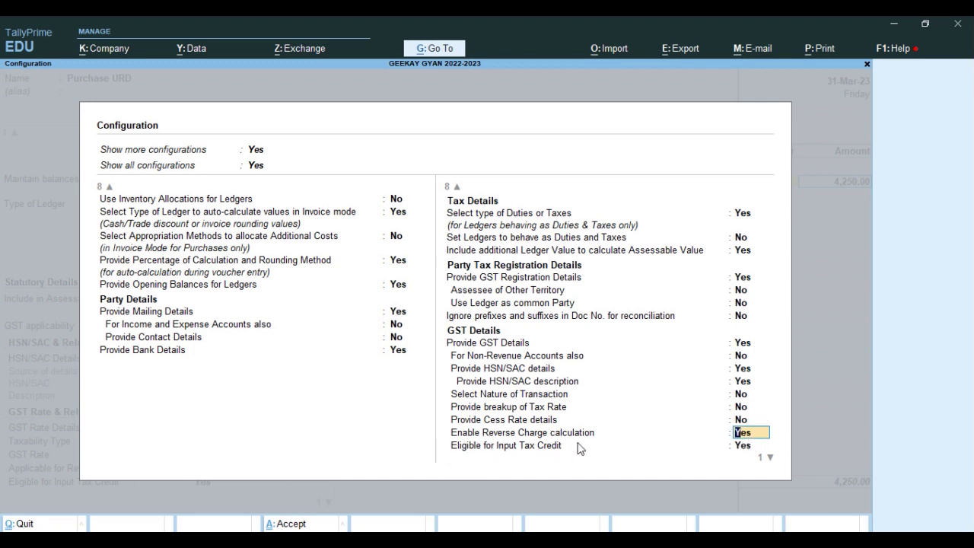
pyautogui.press('Down')
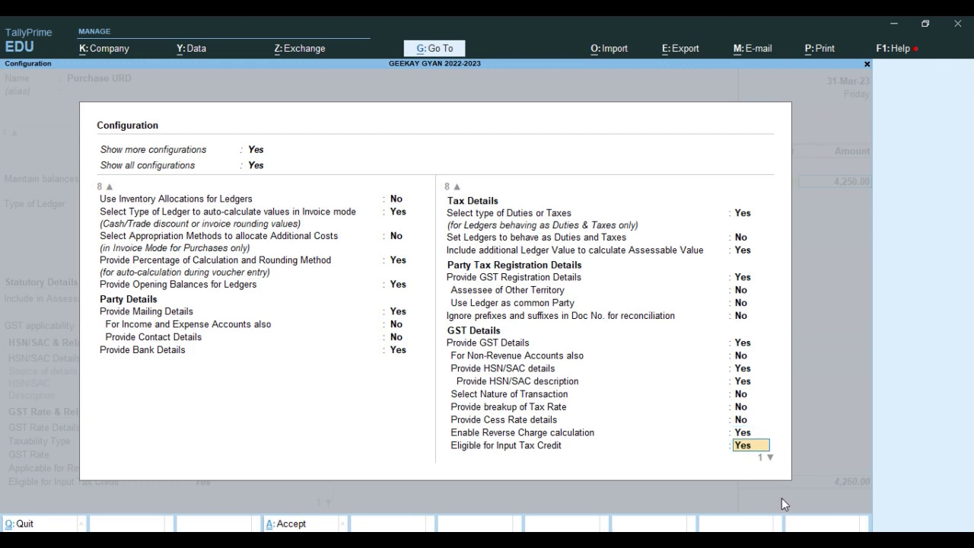
pyautogui.press('Down')
pyautogui.press('Return')
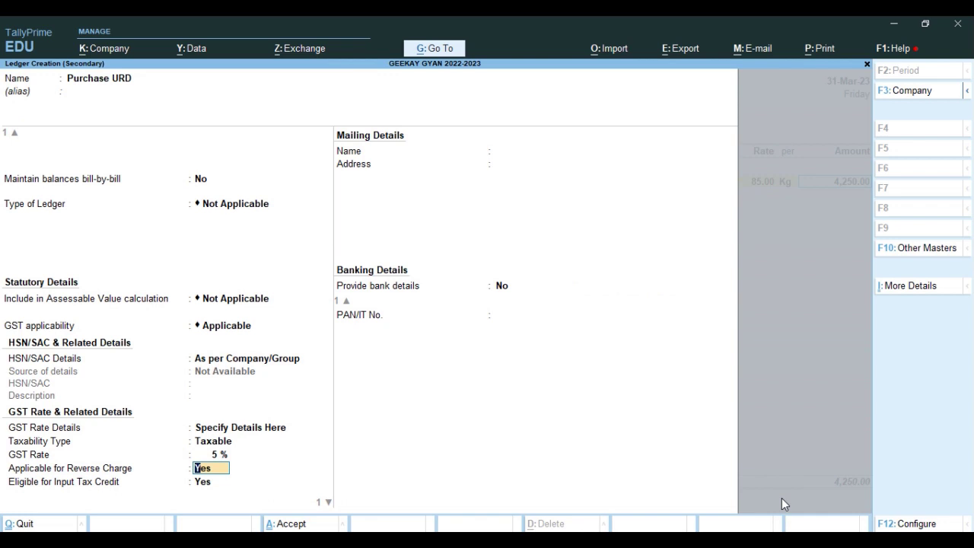
# Step: Keep Applicable for Reverse Charge and Eligible for Input Tax Credit at Yes, and set the type of supply to Goods
pyautogui.press('Return')
pyautogui.press('Return')
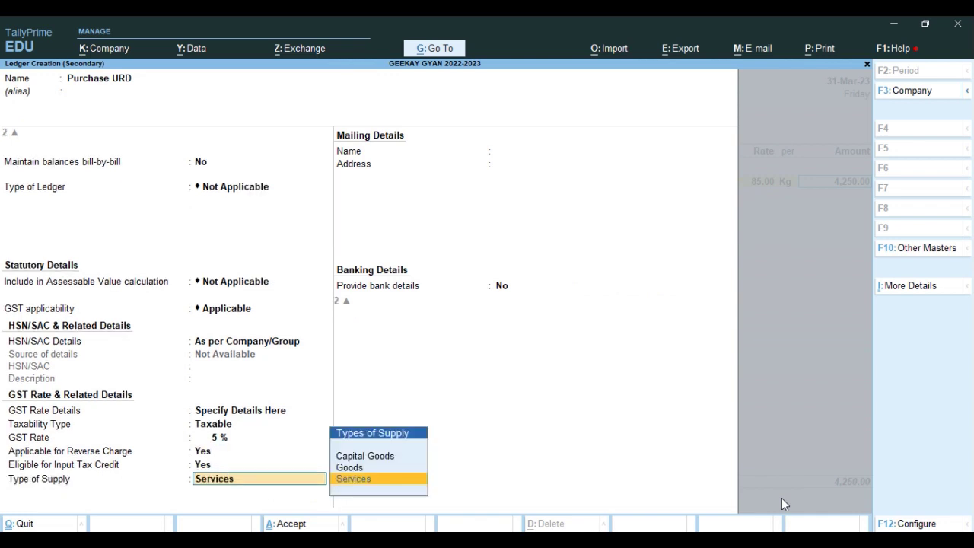
pyautogui.press('Up')
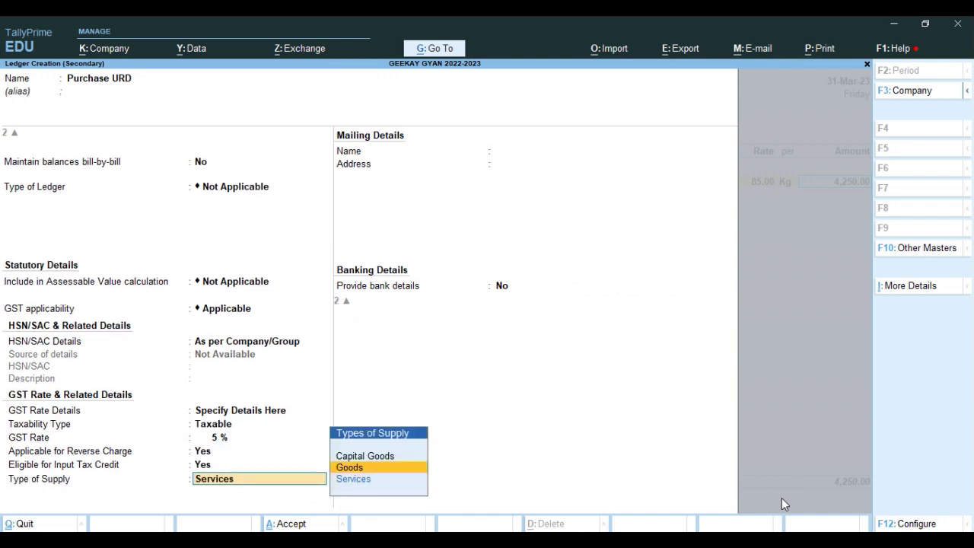
pyautogui.press('Return')
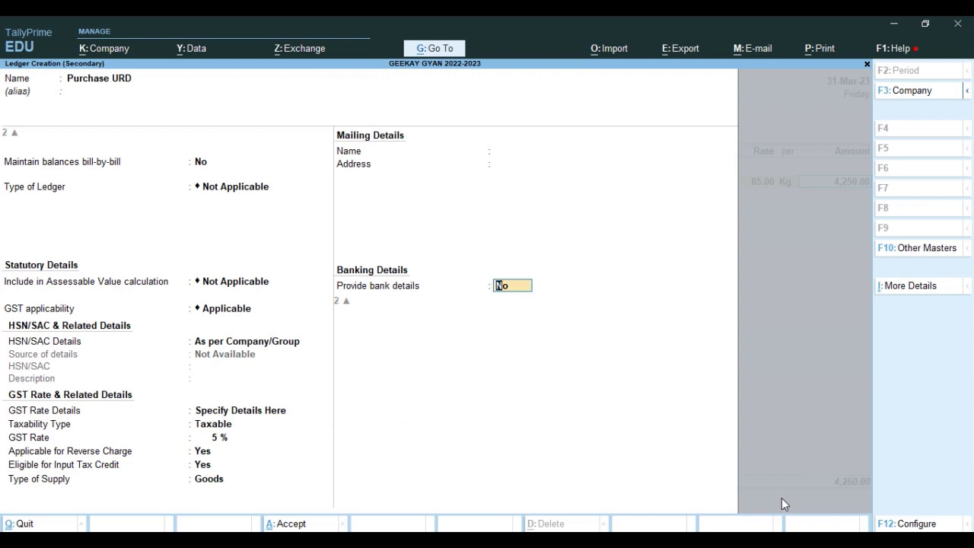
# Step: Leave bank details at No, save the Purchase URD ledger and accept it for the Methi item
pyautogui.press('Return')
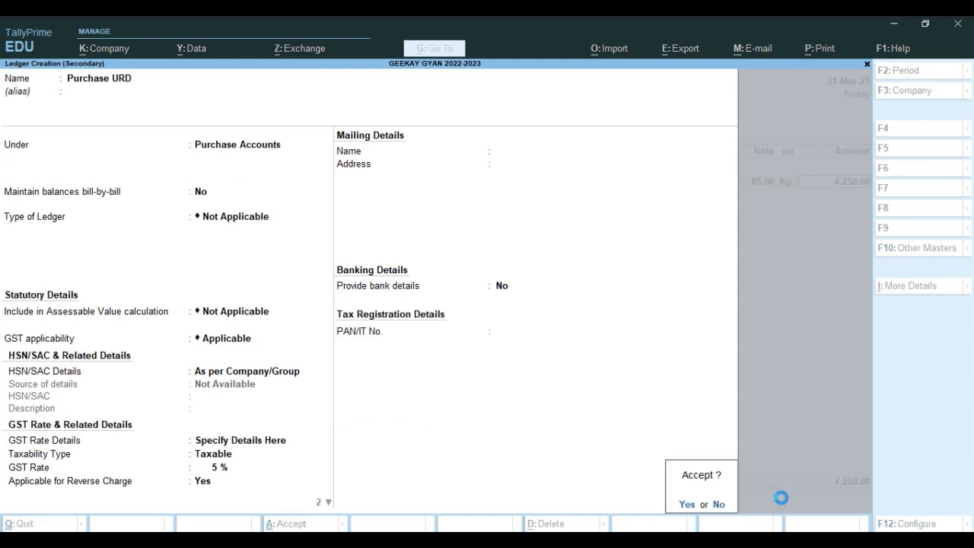
pyautogui.press('Return')
pyautogui.press('Return')
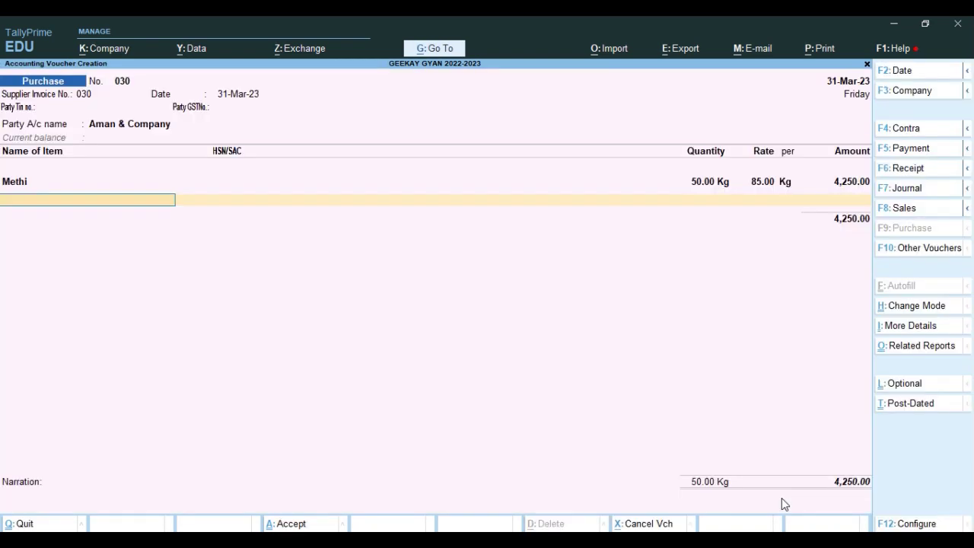
# Step: End the purchase voucher's item and ledger lists after Methi without adding further entries
pyautogui.press('Return')
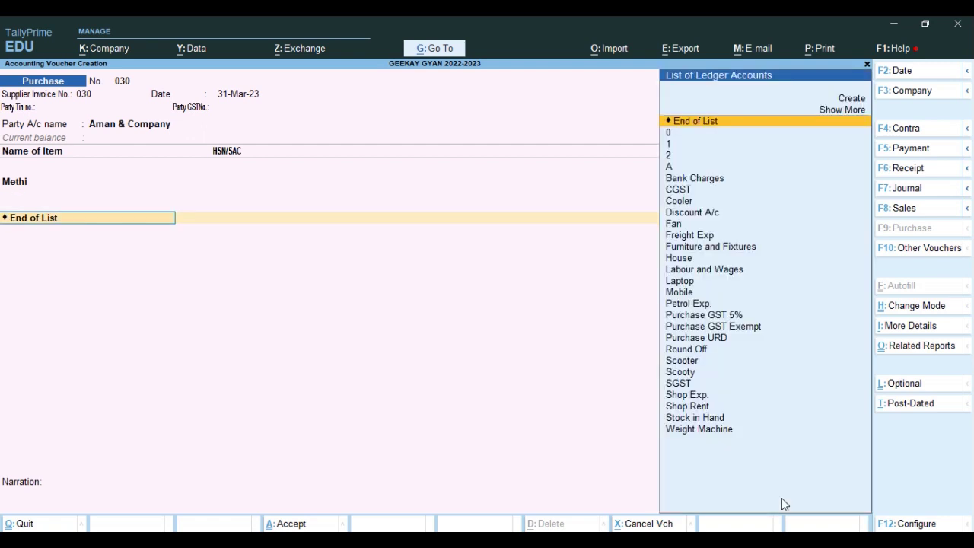
pyautogui.press('BackSpace')
pyautogui.press('Return')
pyautogui.press('Return')
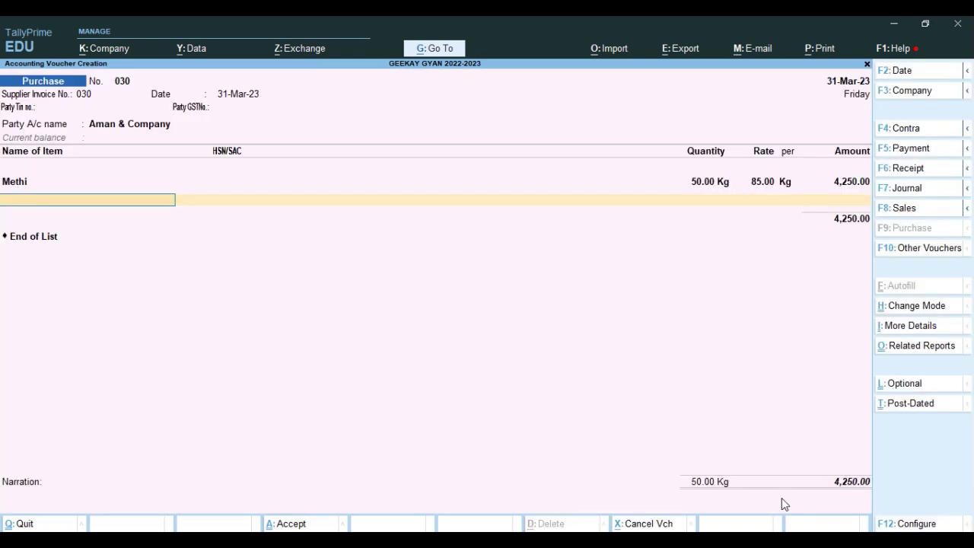
pyautogui.press('Return')
pyautogui.press('Return')
# Step: Allocate 4,250.00 Cr to Aman & Company as New Ref 030 and save the purchase voucher
pyautogui.press('Return')
pyautogui.press('Return')
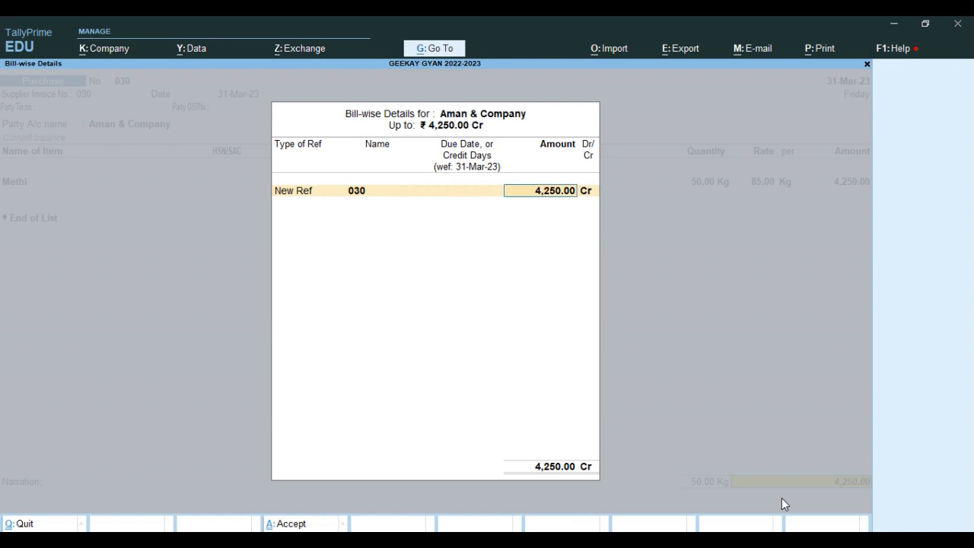
pyautogui.press('Return')
pyautogui.press('Return')
pyautogui.press('Return')
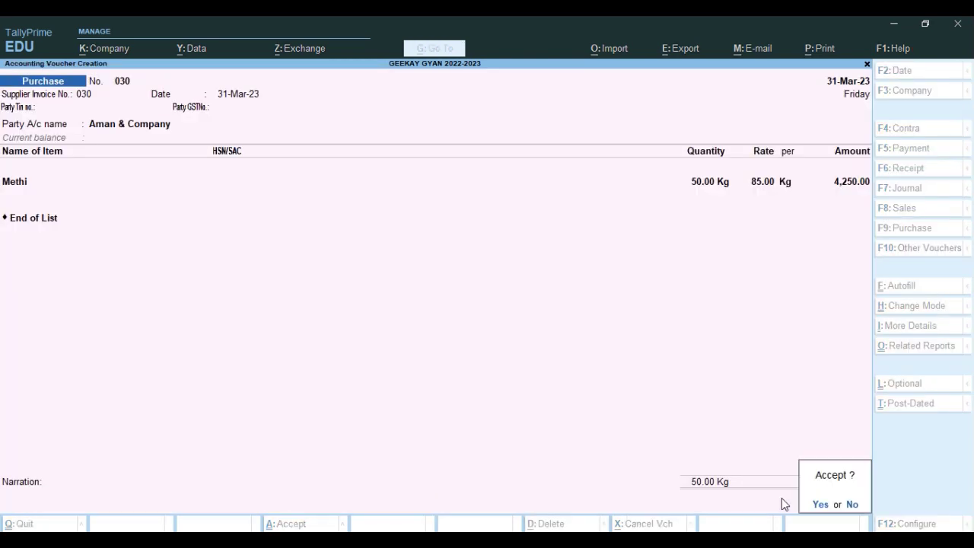
pyautogui.press('Return')
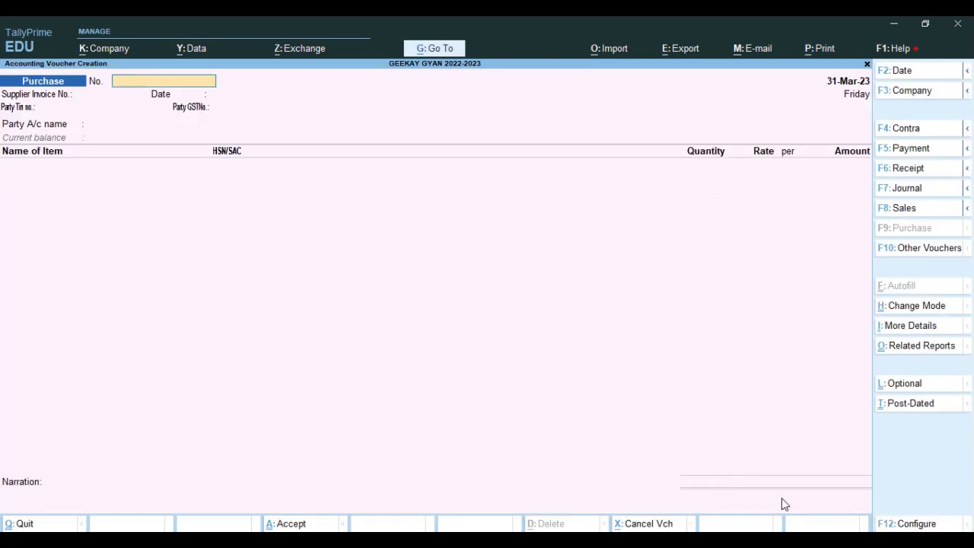
# Step: Reopen purchase voucher 030 and examine its GST - Tax Analysis for the reverse charge tax on Methi
pyautogui.press('pageup')
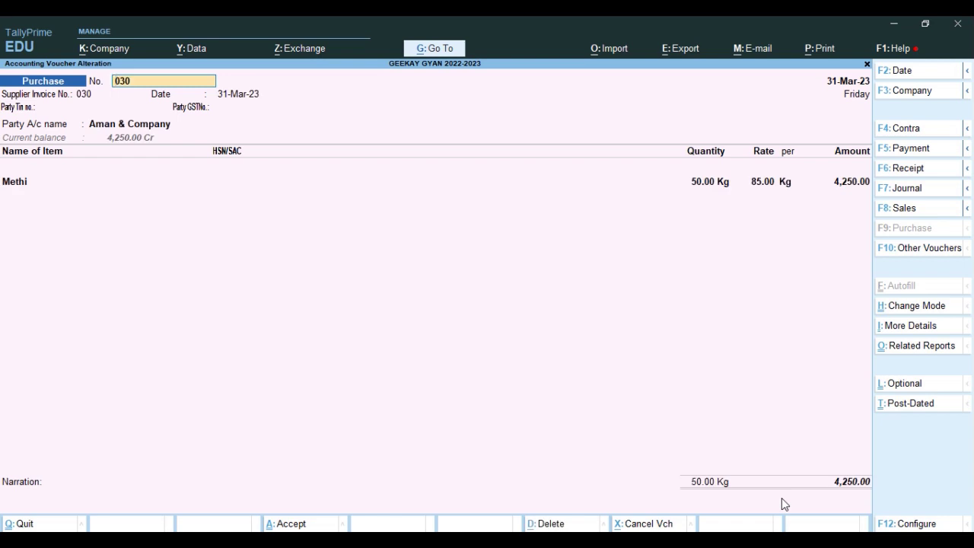
pyautogui.press('Return')
pyautogui.press('Return')
pyautogui.press('Return')
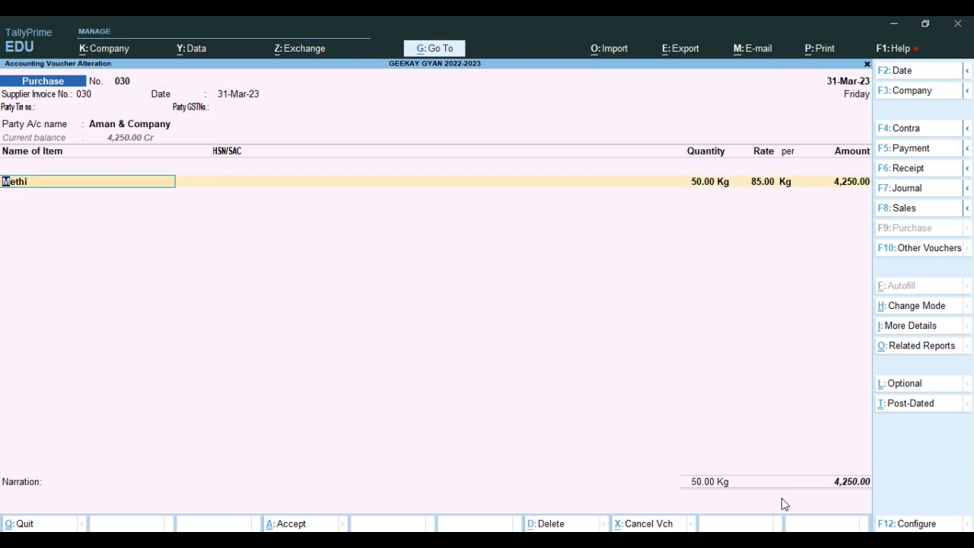
pyautogui.press('ctrl')
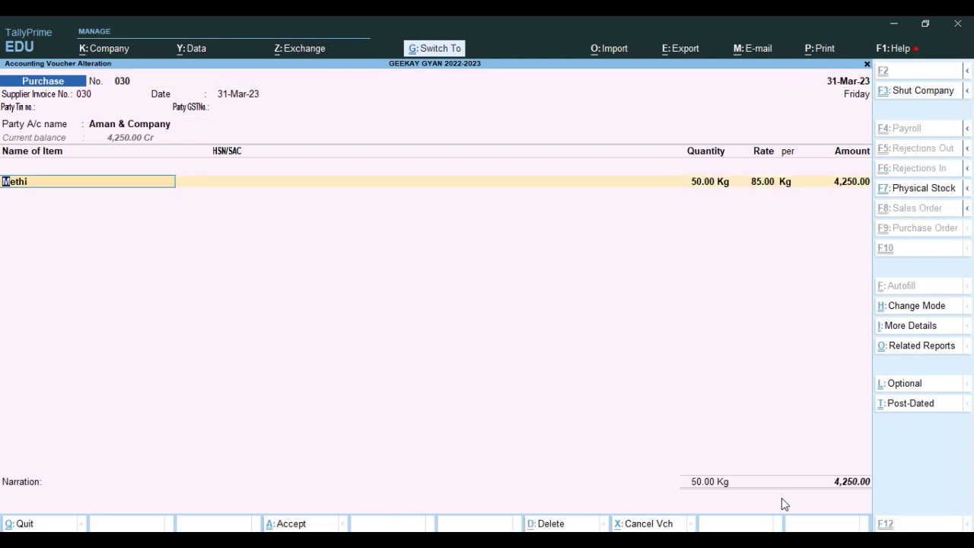
pyautogui.hotkey('ctrl', 'o')
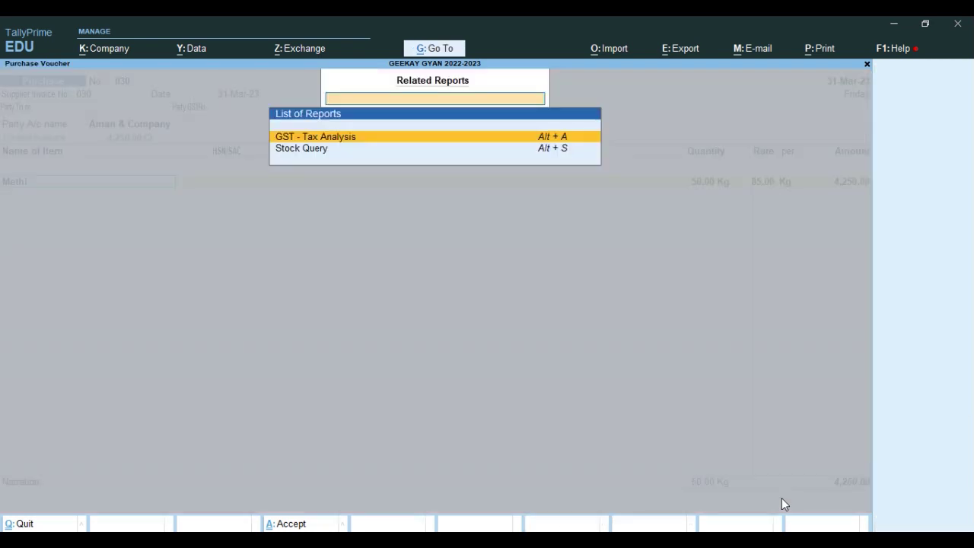
pyautogui.press('Return')
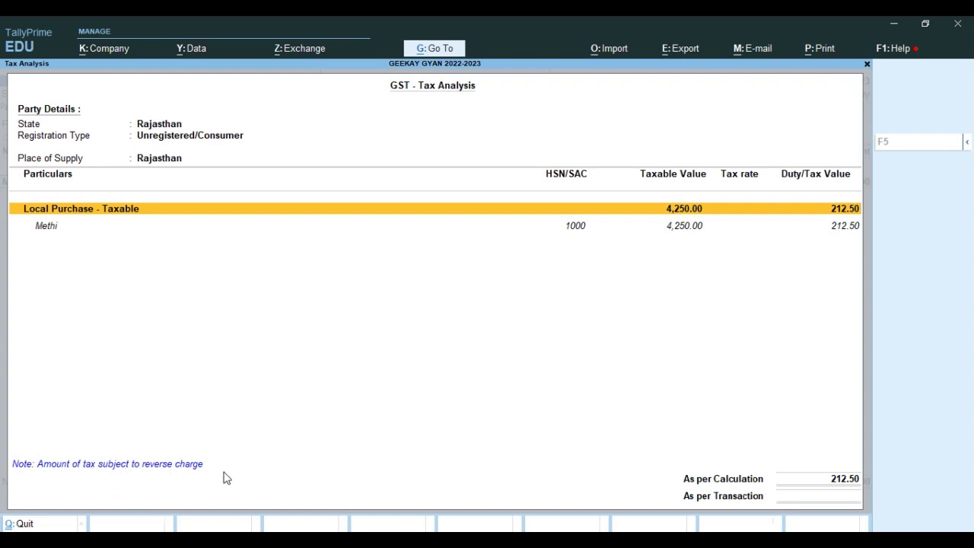
pyautogui.press('Escape')
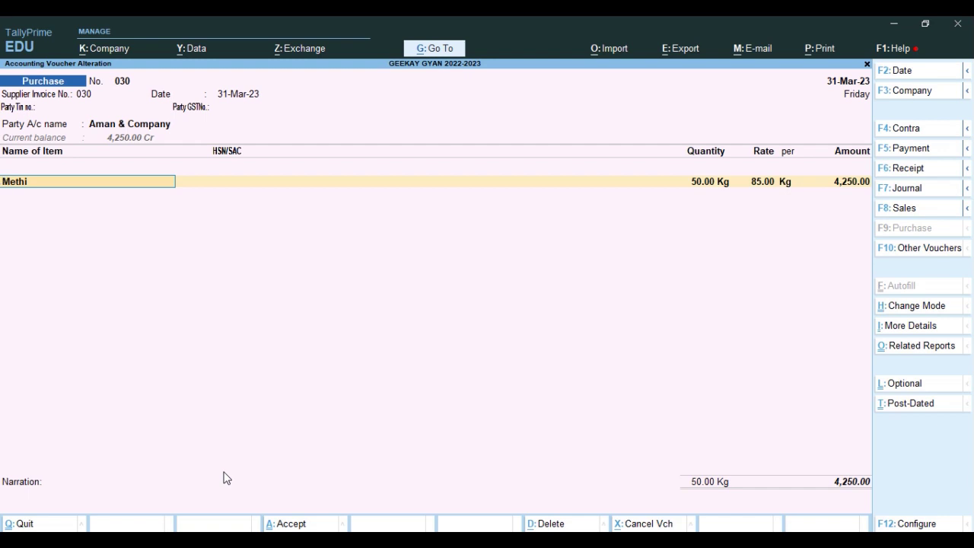
# Step: Leave the purchase voucher and open the GSTR-3B report from the GST reports
pyautogui.press('Escape')
pyautogui.press('Escape')
pyautogui.press('Escape')
pyautogui.press('Escape')
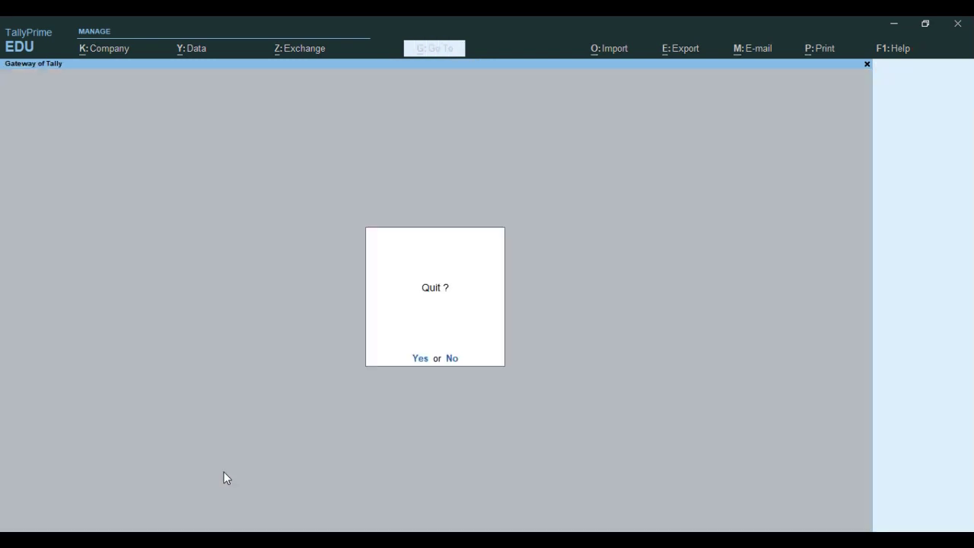
pyautogui.press('d')
pyautogui.press('g')
pyautogui.press('Down')
pyautogui.press('Down')
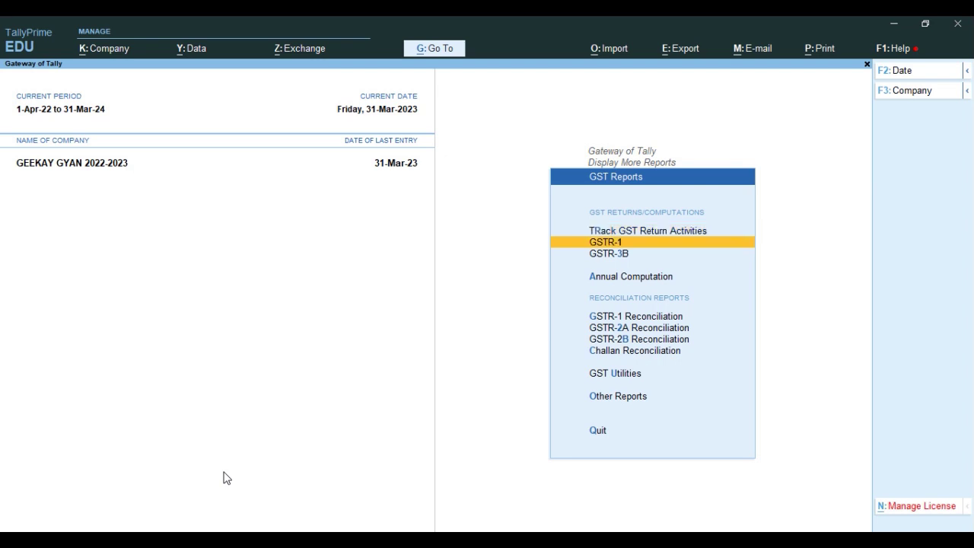
pyautogui.press('Return')
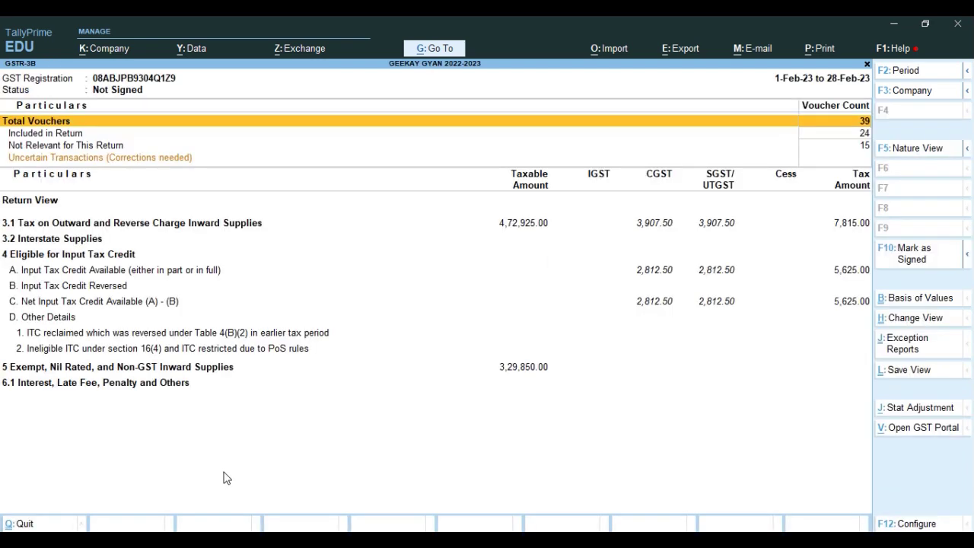
# Step: Change the GSTR-3B report period to 1-1-2023 through 31-3-2023
pyautogui.press('F2')
pyautogui.write('01.')
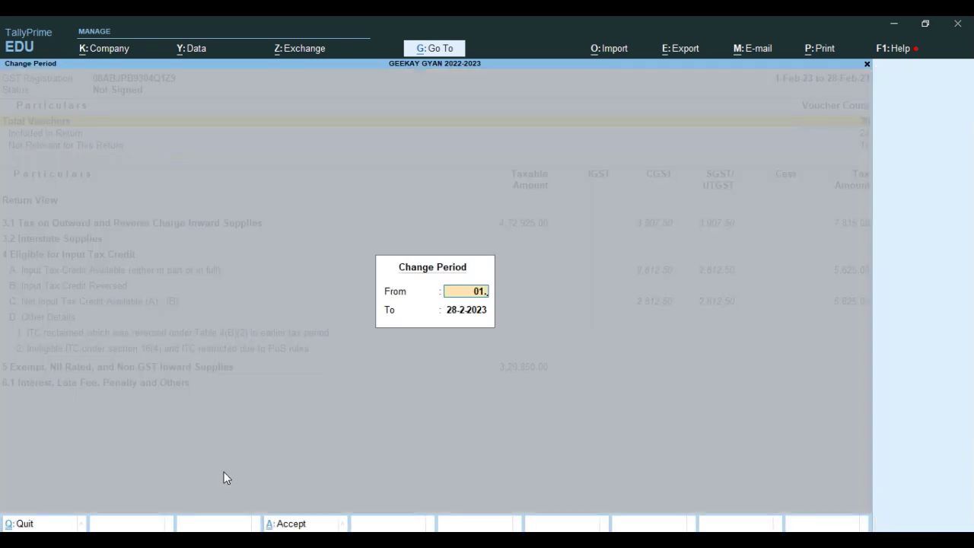
pyautogui.write('1')
pyautogui.press('Return')
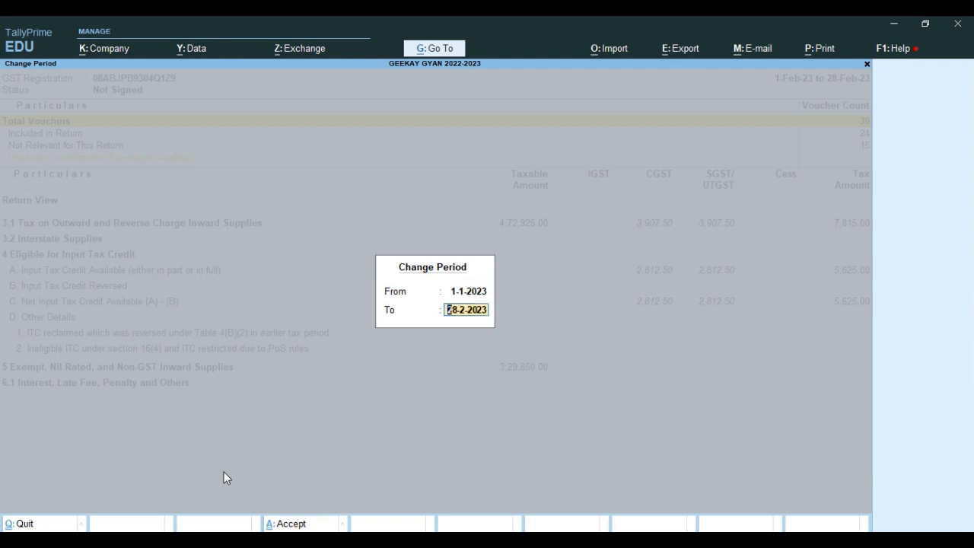
pyautogui.write('31.03.2023')
pyautogui.press('Return')
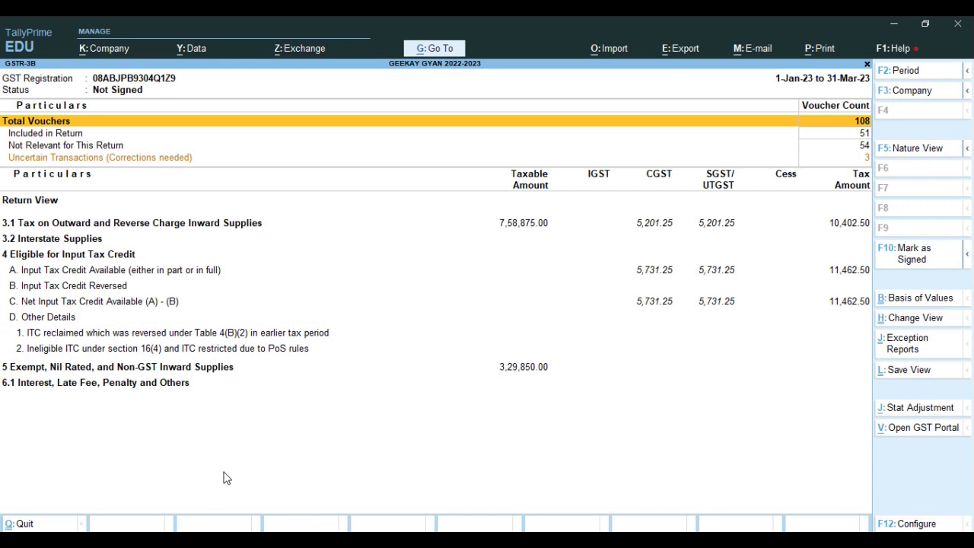
# Step: Examine the GSTR-3B sections for outward and reverse charge supplies, input tax credit, and exempt inward supplies
pyautogui.press('Down')
pyautogui.press('Down')
pyautogui.press('Down')
pyautogui.press('Down')
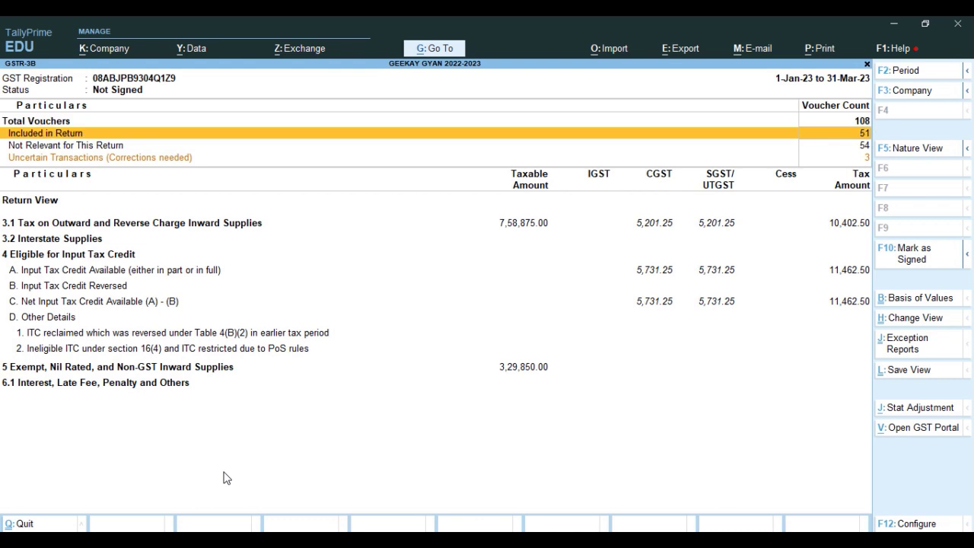
pyautogui.press('Up')
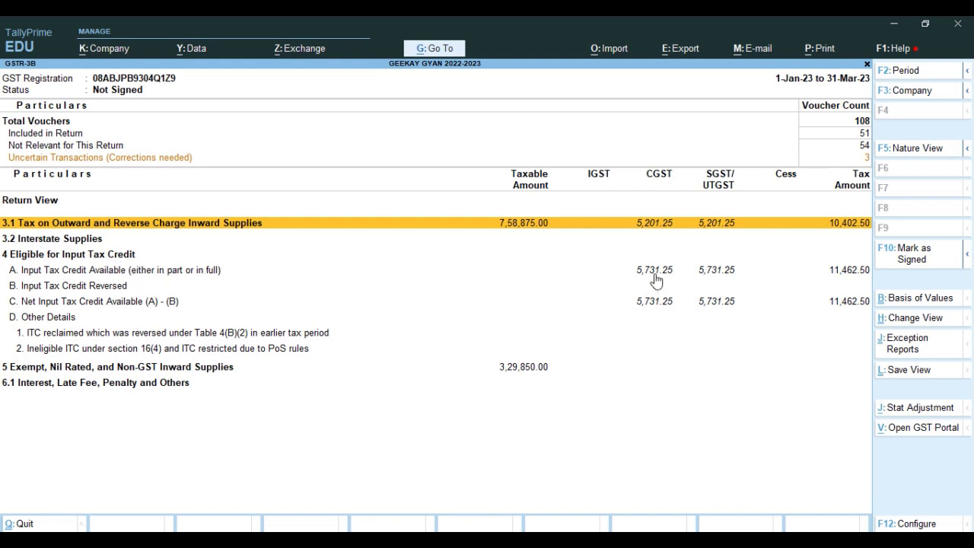
pyautogui.press('Down')
pyautogui.press('Down')
pyautogui.press('Down')
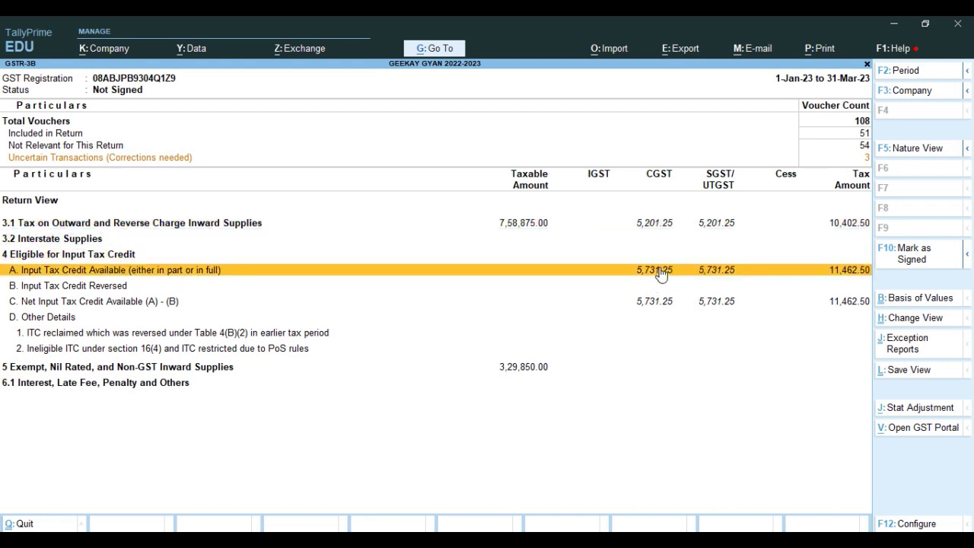
pyautogui.press('Down')
pyautogui.press('Down')
pyautogui.press('Down')
pyautogui.press('Down')
pyautogui.press('Down')
pyautogui.press('Down')
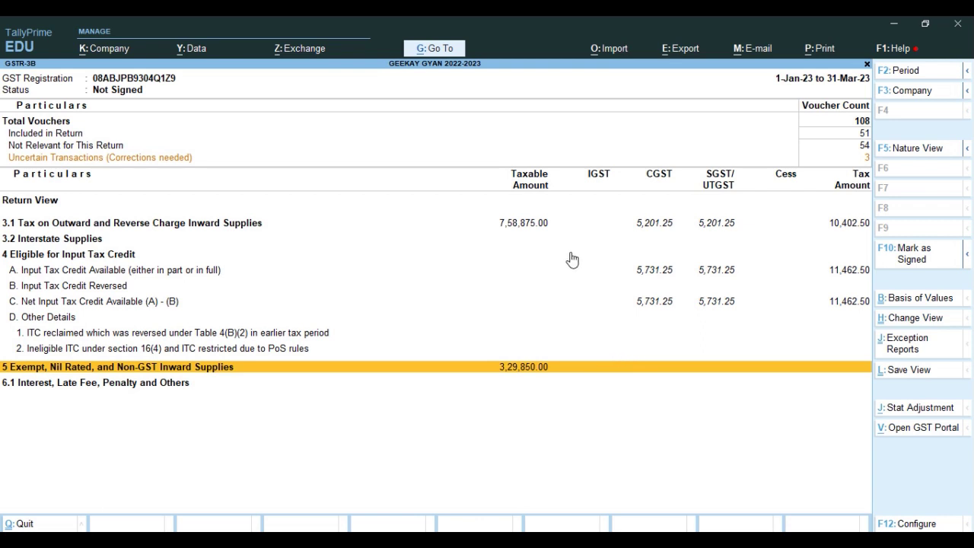
# Step: Switch the GSTR-3B report to its detailed format to break each section down into its individual lines
pyautogui.press('Up')
pyautogui.press('Up')
pyautogui.press('Up')
pyautogui.press('Up')
pyautogui.press('Up')
pyautogui.press('Up')
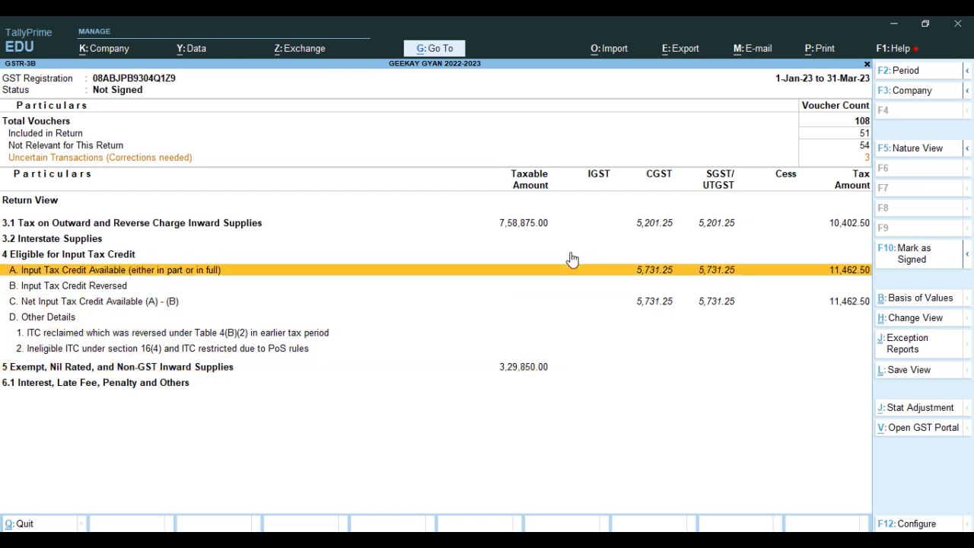
pyautogui.press('alt')
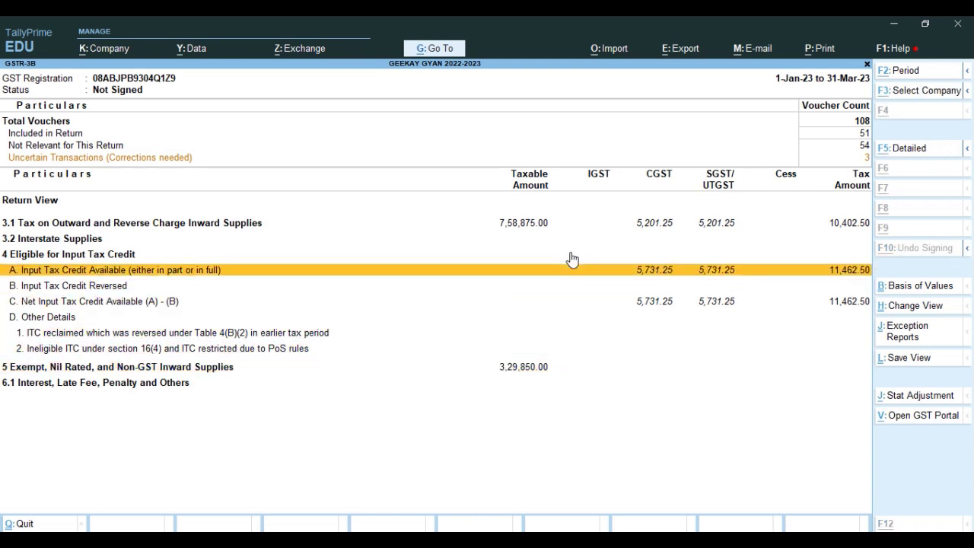
pyautogui.hotkey('alt', 'F5')
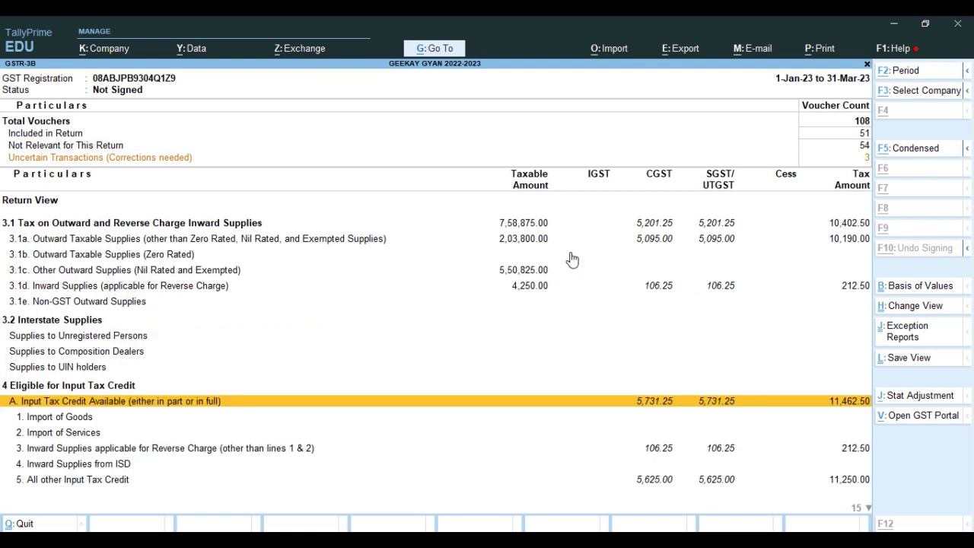
# Step: Examine the section 3.1 breakdown down to line 3.1d, Inward Supplies applicable for Reverse Charge
pyautogui.press('Up')
pyautogui.press('Up')
pyautogui.press('Up')
pyautogui.press('Up')
pyautogui.press('Up')
pyautogui.press('Up')
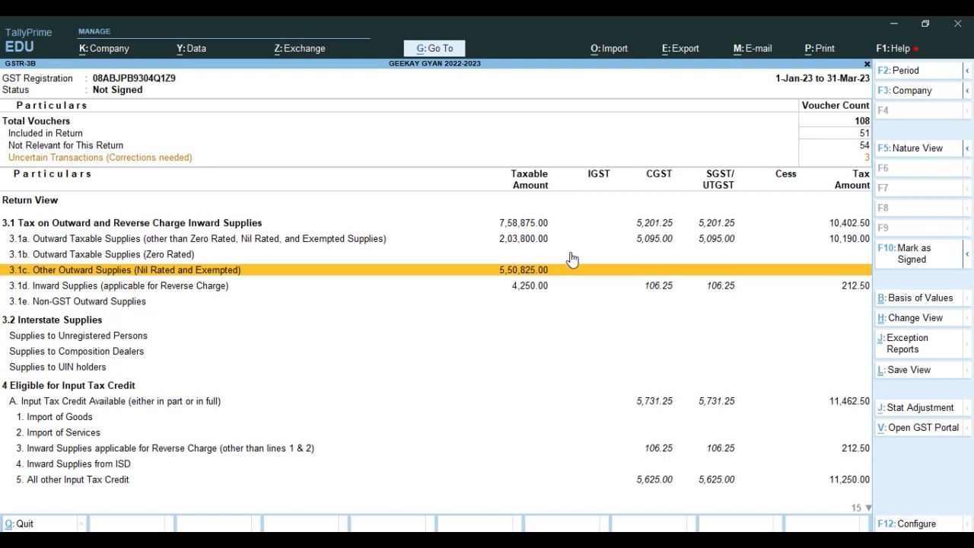
pyautogui.press('Down')
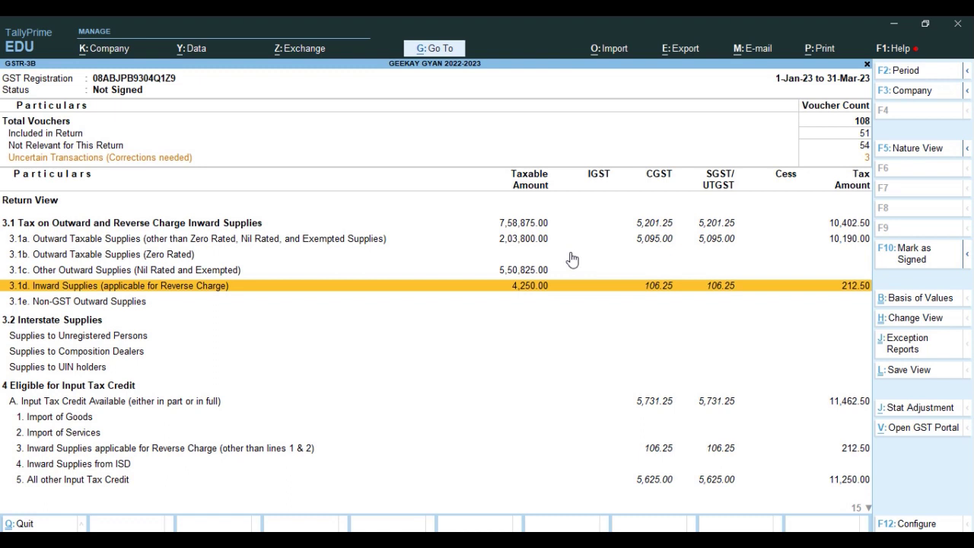
# Step: Examine the Input Tax Credit Available lines for reverse charge inward supplies and all other input tax credit
pyautogui.press('Down')
pyautogui.press('Down')
pyautogui.press('Down')
pyautogui.press('Down')
pyautogui.press('Down')
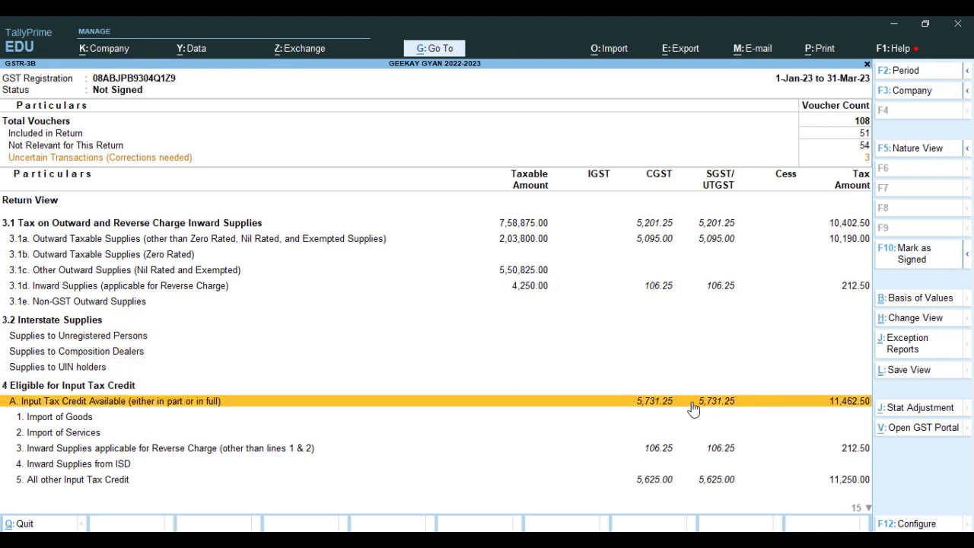
pyautogui.press('Down')
pyautogui.press('Down')
pyautogui.press('Down')
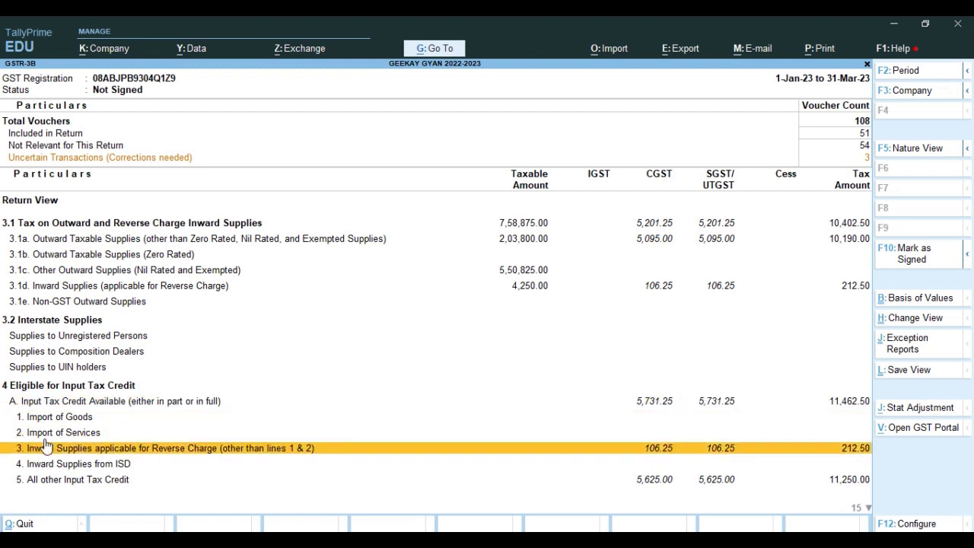
pyautogui.click(696, 462)
pyautogui.press('Down')
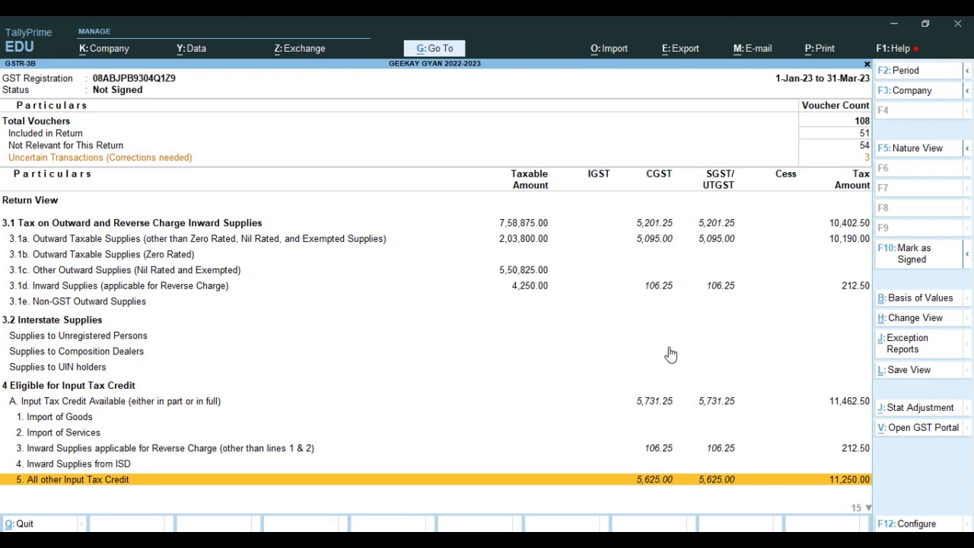
# Step: Review the Input Tax Credit Reversed lines, then go back up through the report to the Interstate Supplies section
pyautogui.press('Down')
pyautogui.press('Down')
pyautogui.press('Down')
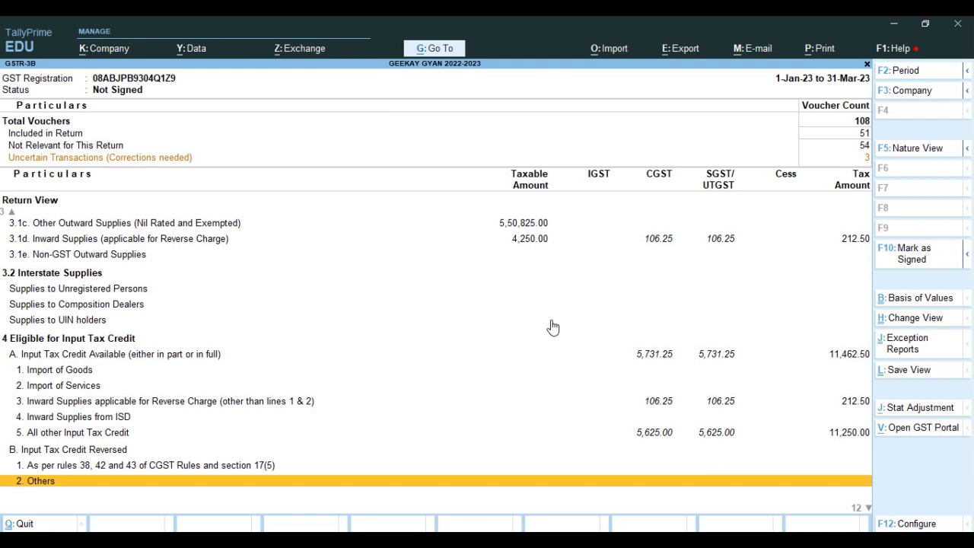
pyautogui.press('Up')
pyautogui.press('Up')
pyautogui.press('Up')
pyautogui.press('Up')
pyautogui.press('Up')
pyautogui.press('Up')
pyautogui.press('Up')
pyautogui.press('Up')
pyautogui.press('Up')
pyautogui.press('Up')
pyautogui.press('Up')
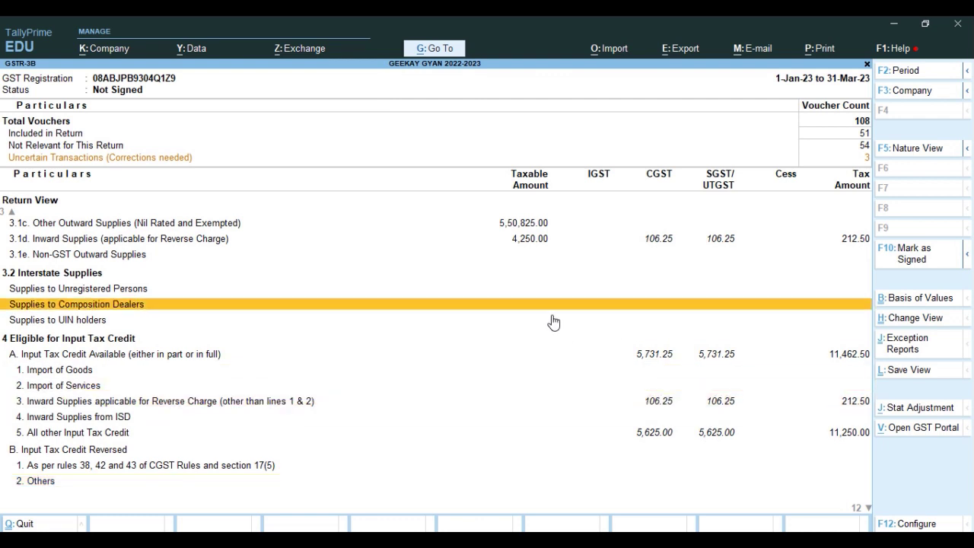